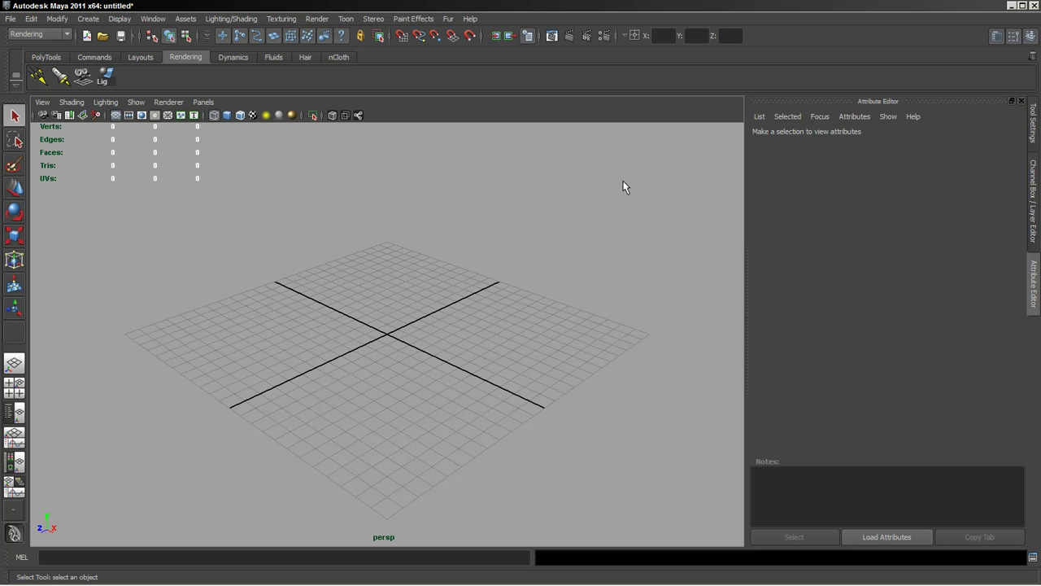
Create a new camera, camera1.
{"action": "left_click", "coordinate": [88, 17]}
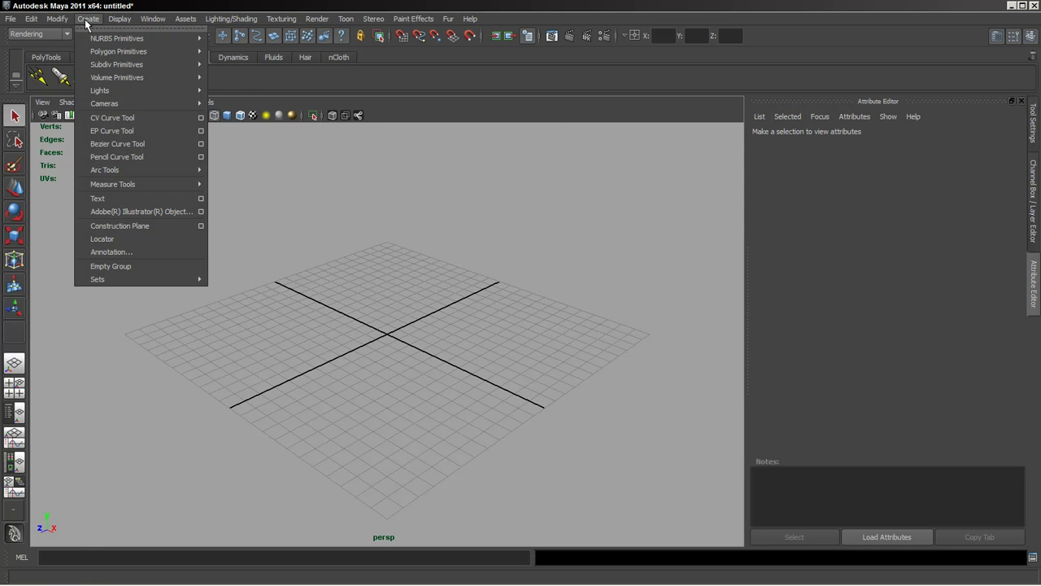
{"action": "mouse_move", "coordinate": [138, 103]}
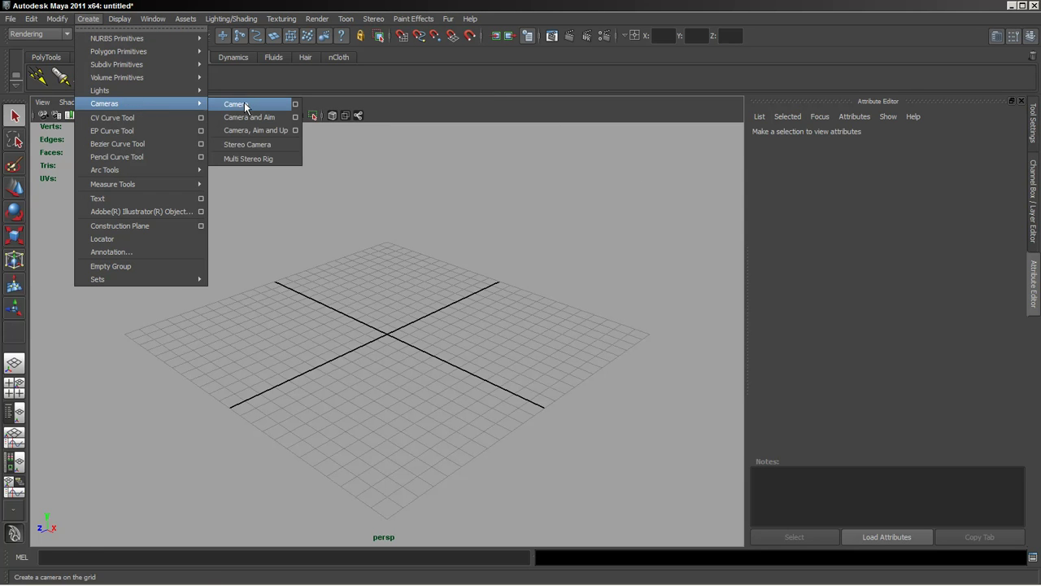
{"action": "left_click", "coordinate": [244, 101]}
Look through camera1 and tilt the view down onto the ground grid.
{"action": "left_click", "coordinate": [204, 102]}
{"action": "left_click", "coordinate": [229, 155]}
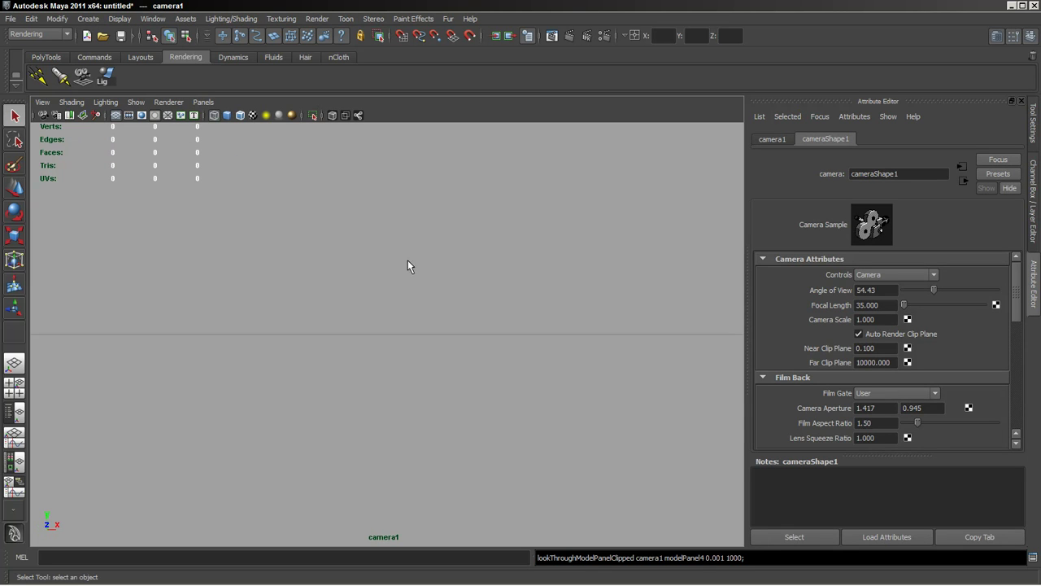
{"action": "left_click_drag", "start_coordinate": [514, 281], "coordinate": [553, 369], "text": "alt"}
{"action": "left_click", "coordinate": [41, 103]}
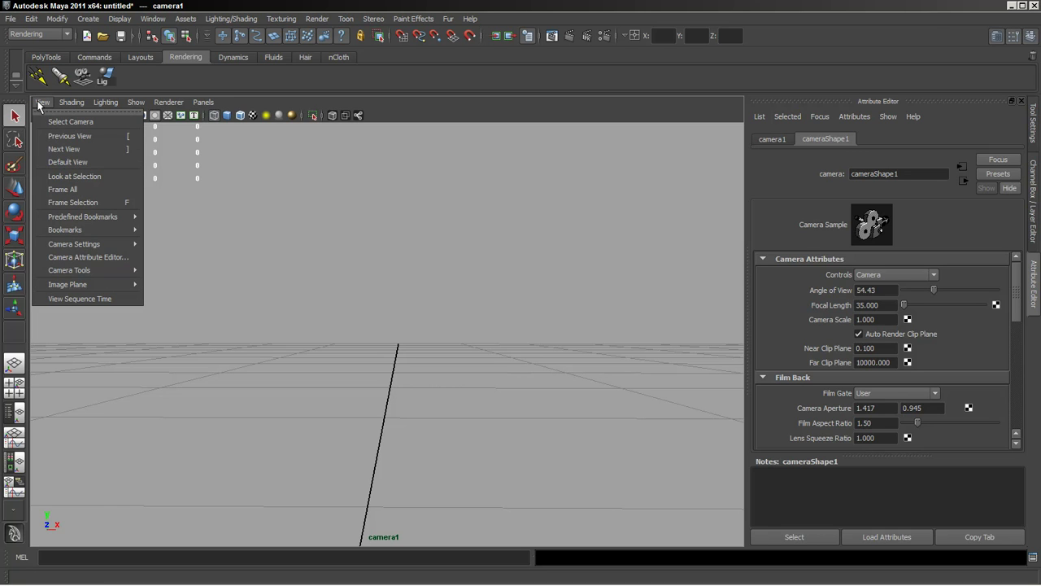
Load DSC02695.JPG from the Desktop as camera1's image plane and tilt the view toward the lawn.
{"action": "mouse_move", "coordinate": [97, 285]}
{"action": "left_click", "coordinate": [181, 293]}
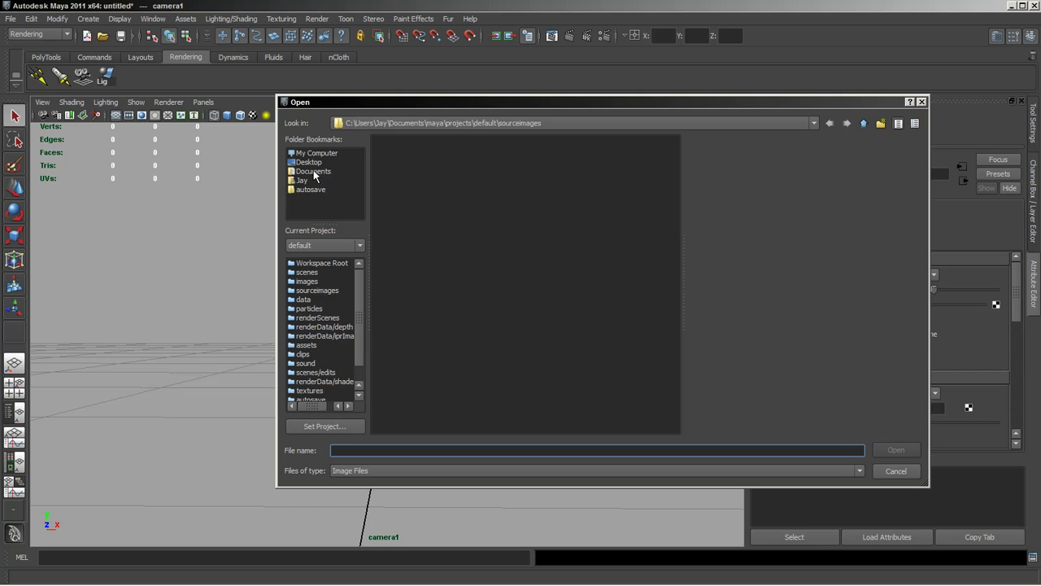
{"action": "left_click", "coordinate": [309, 162]}
{"action": "left_click", "coordinate": [419, 193]}
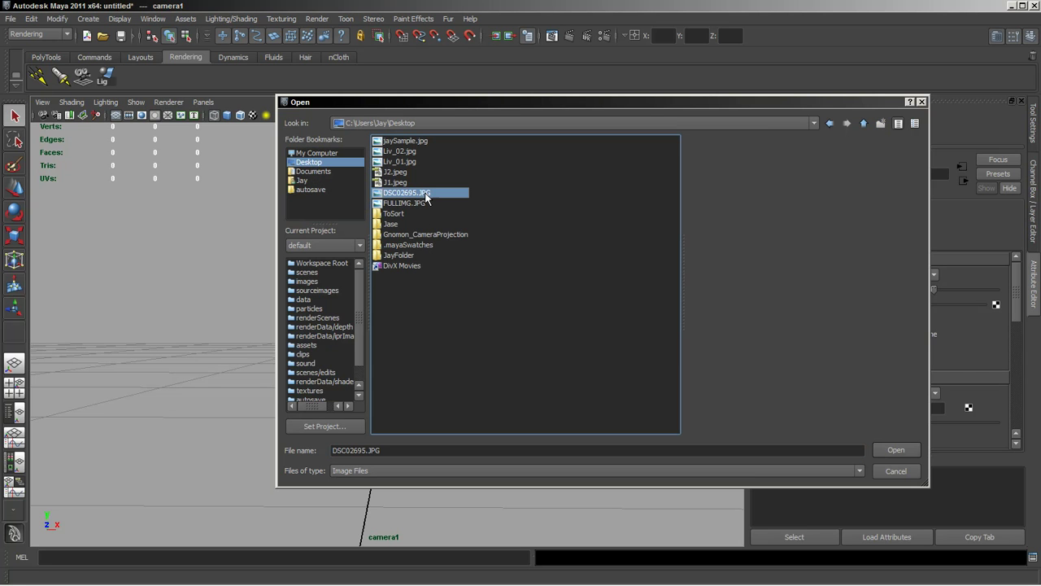
{"action": "left_click", "coordinate": [911, 452]}
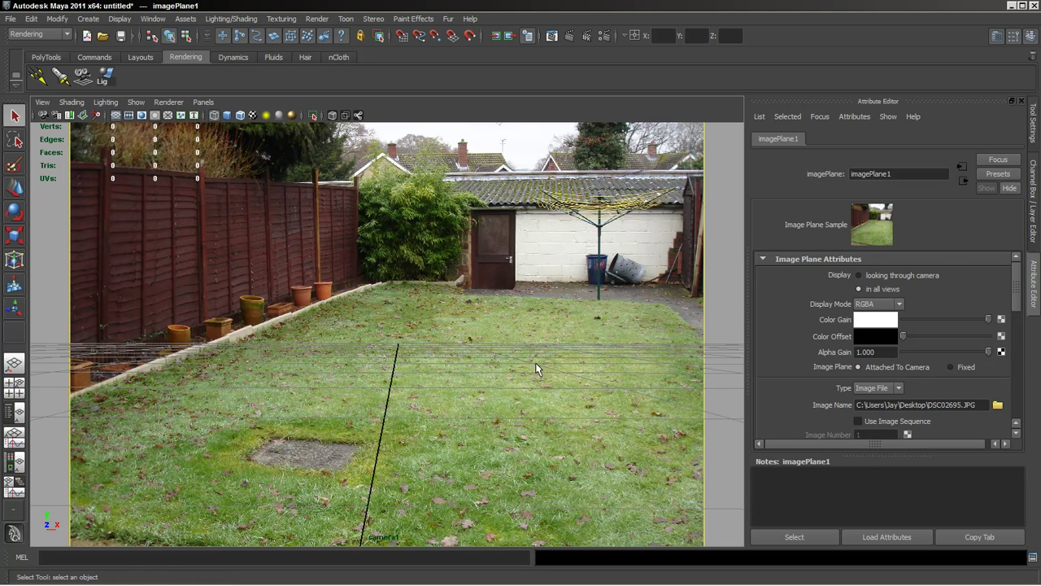
{"action": "mouse_move", "coordinate": [552, 372]}
{"action": "left_mouse_down", "text": "alt"}
{"action": "mouse_move", "coordinate": [561, 372]}
{"action": "mouse_move", "coordinate": [544, 379]}
{"action": "left_mouse_up", "text": "alt"}
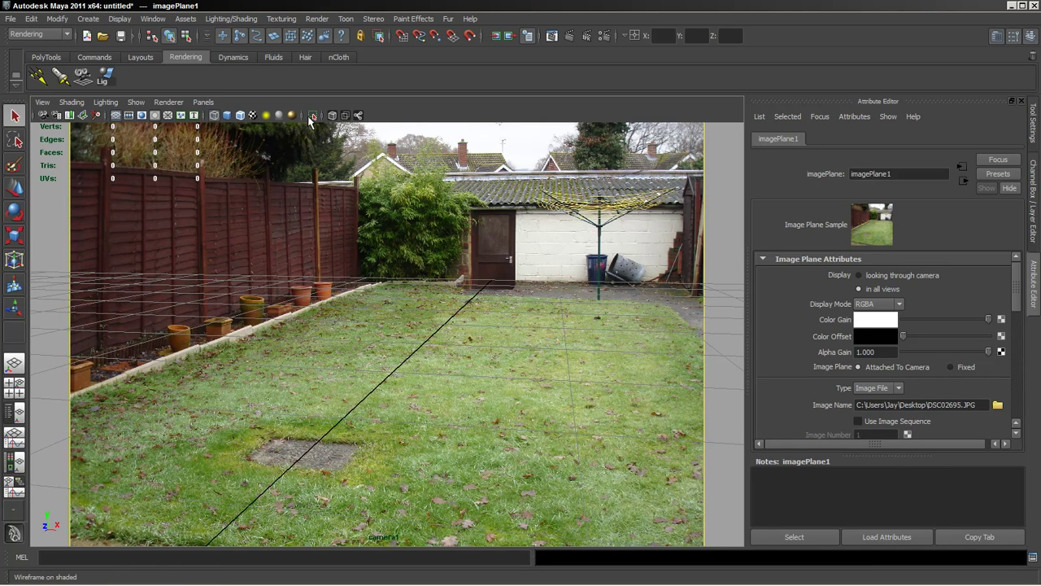
Turn on the Resolution Gate in camera1's view and shift the grid to line up with the lawn.
{"action": "left_click", "coordinate": [46, 105]}
{"action": "mouse_move", "coordinate": [74, 270]}
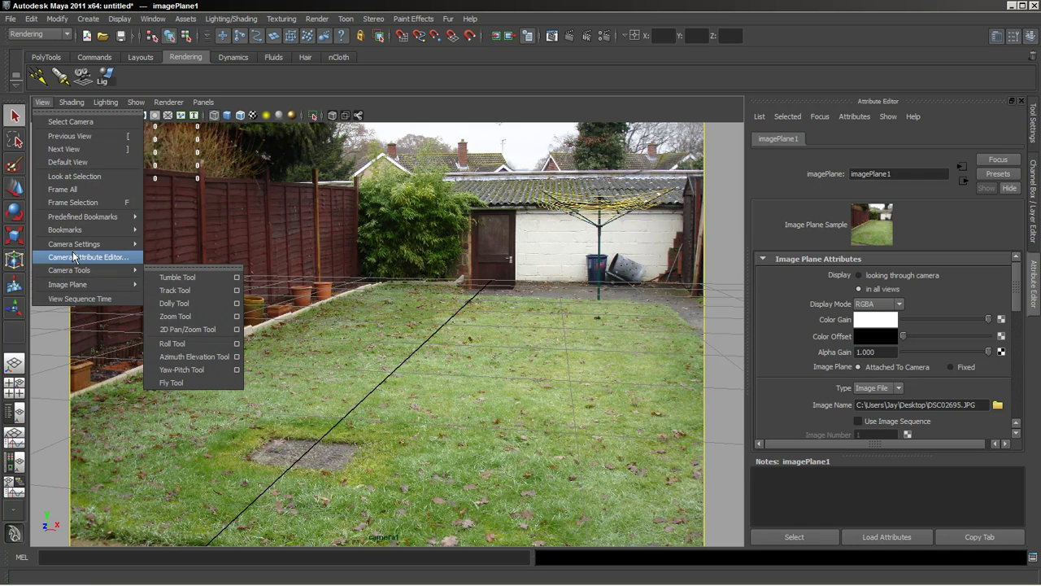
{"action": "mouse_move", "coordinate": [73, 244]}
{"action": "left_click", "coordinate": [184, 317]}
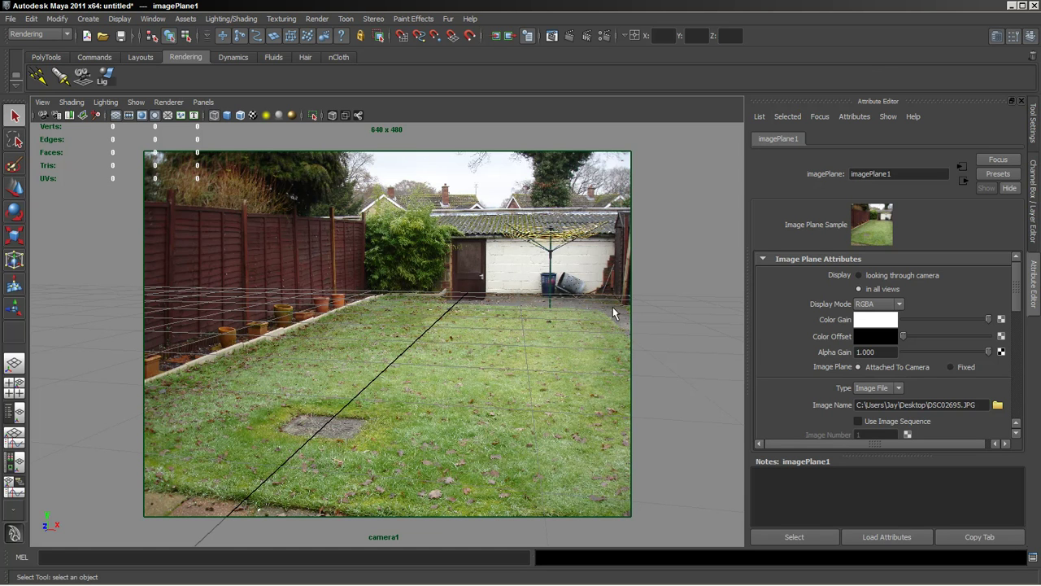
{"action": "middle_click_drag", "start_coordinate": [529, 311], "coordinate": [546, 379], "text": "alt"}
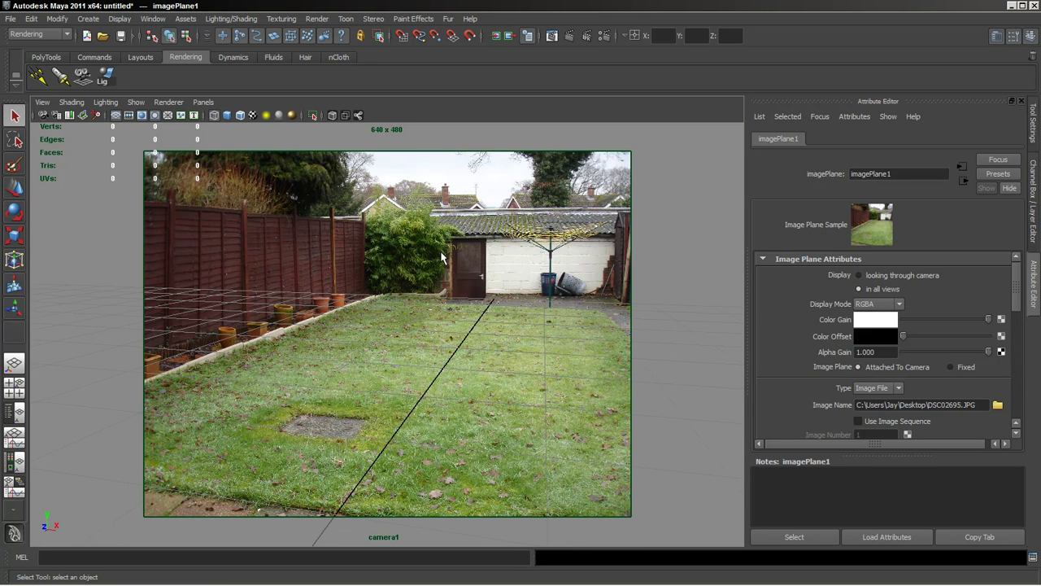
{"action": "left_click", "coordinate": [90, 19]}
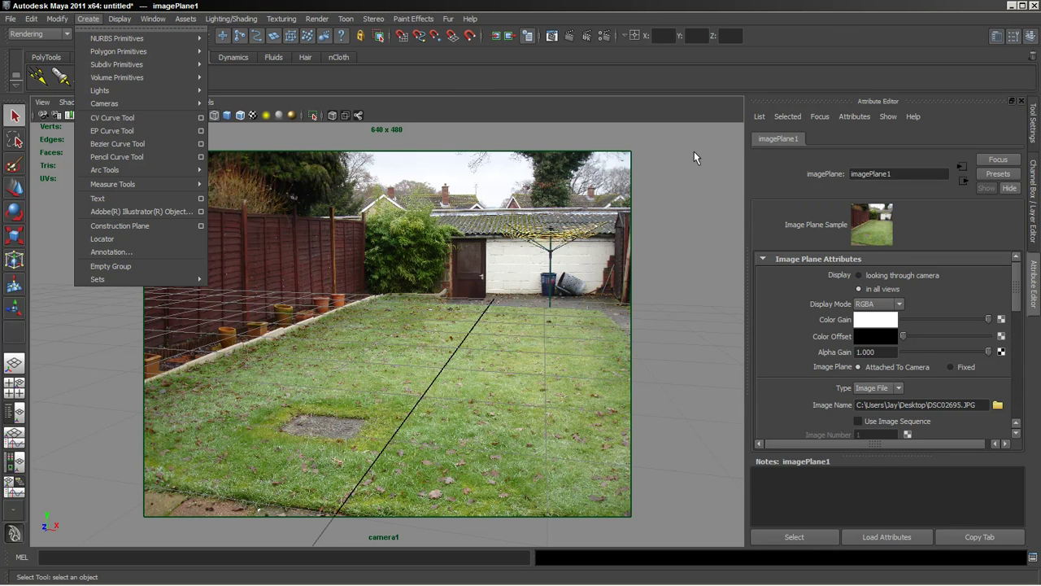
Create a polygon plane, pPlane1, and select it.
{"action": "mouse_move", "coordinate": [96, 56]}
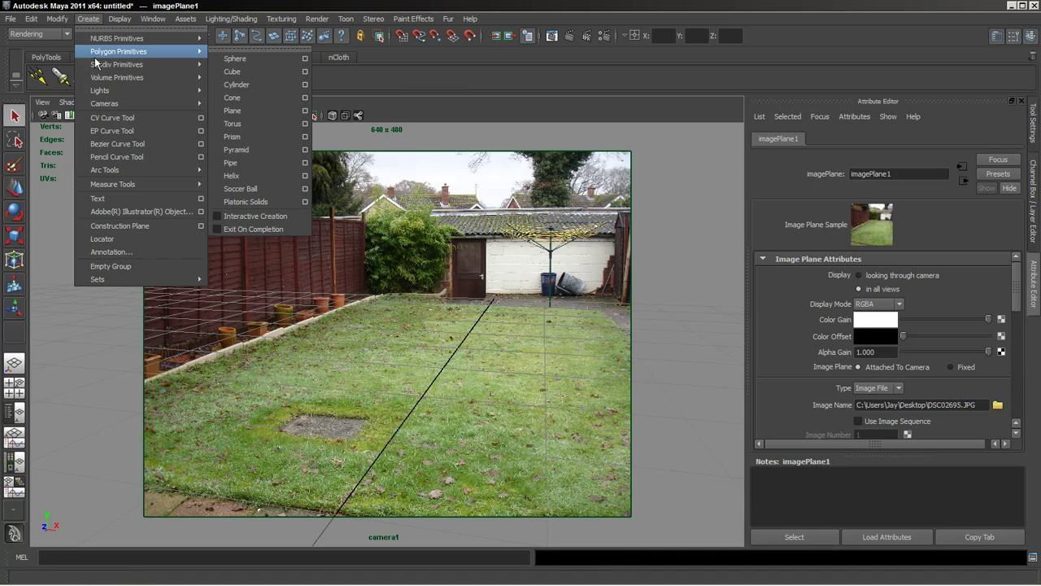
{"action": "left_click", "coordinate": [244, 111]}
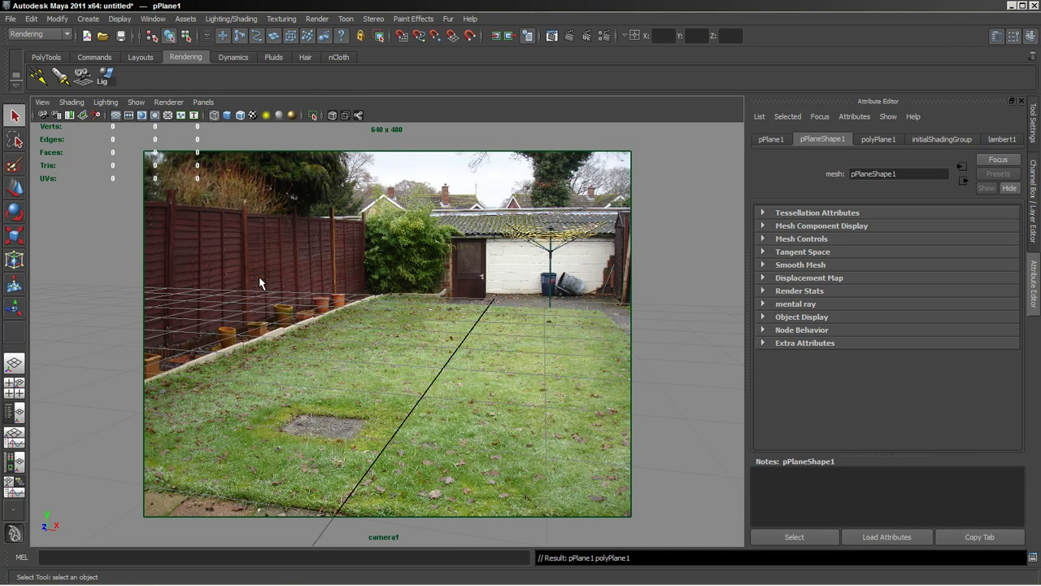
{"action": "key", "text": "w"}
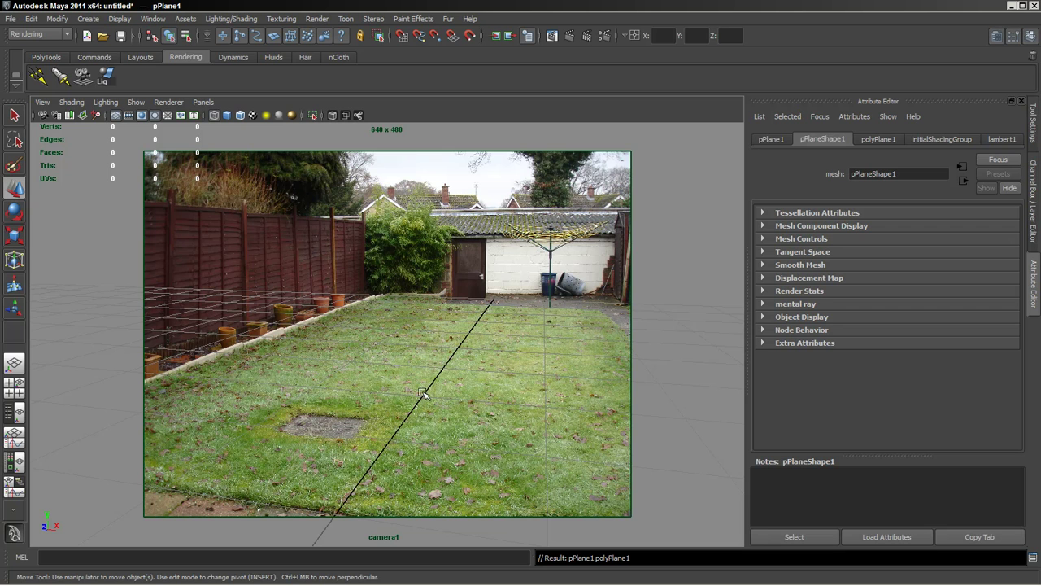
{"action": "left_click", "coordinate": [450, 386]}
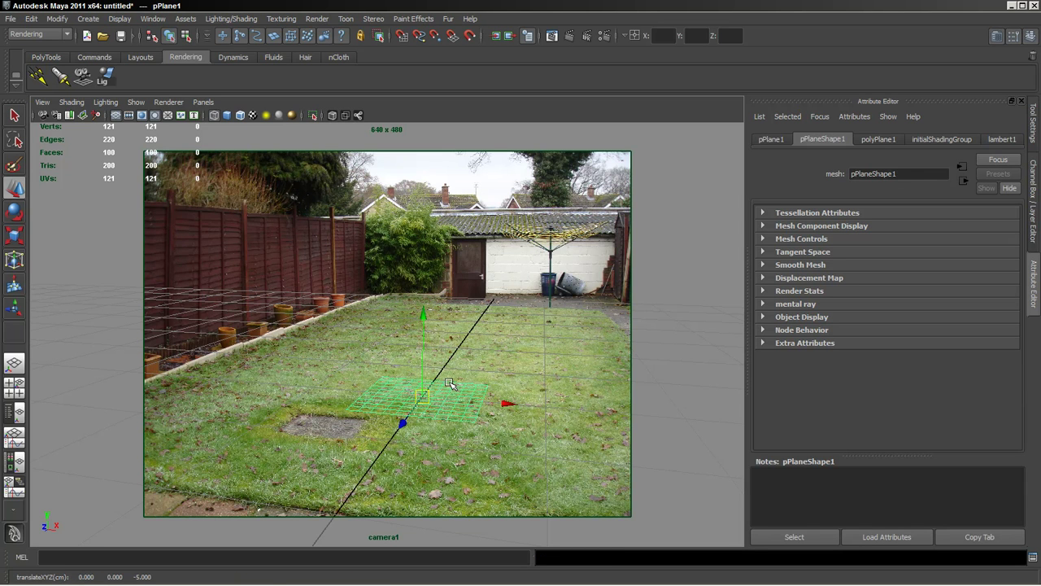
Scale pPlane1 up and move it to lie over the lawn in the photo.
{"action": "key", "text": "r"}
{"action": "left_click_drag", "start_coordinate": [422, 396], "coordinate": [838, 461]}
{"action": "left_click_drag", "start_coordinate": [423, 399], "coordinate": [557, 416]}
{"action": "key", "text": "w"}
{"action": "left_click_drag", "start_coordinate": [399, 428], "coordinate": [478, 376]}
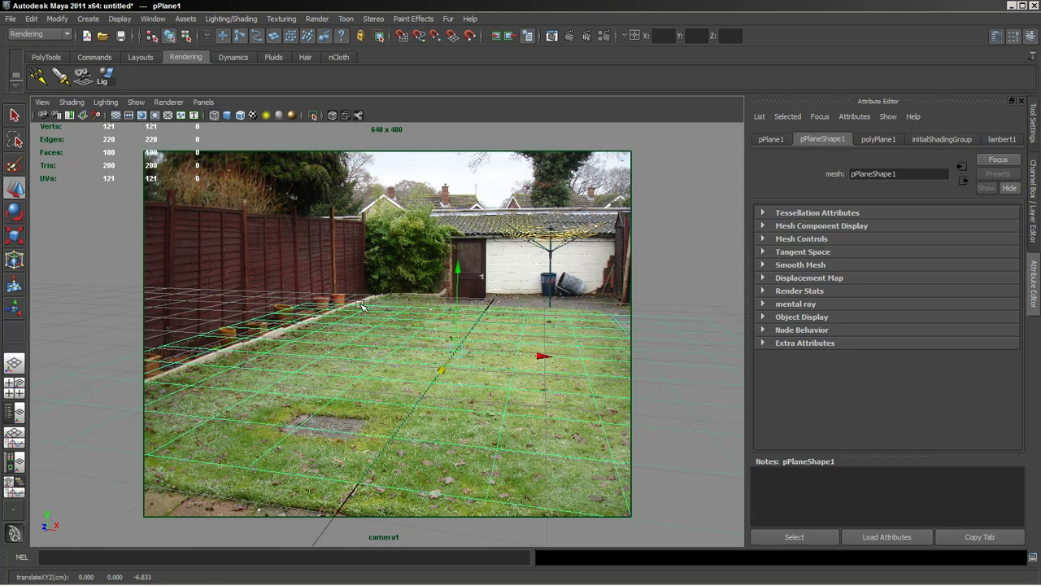
{"action": "middle_click_drag", "start_coordinate": [411, 311], "coordinate": [412, 326], "text": "alt"}
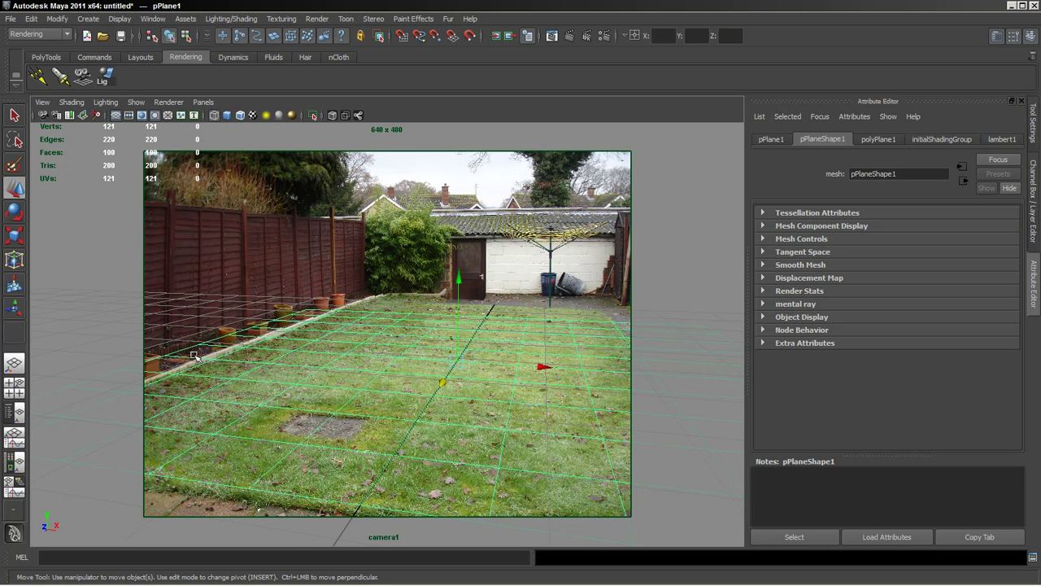
{"action": "middle_click_drag", "start_coordinate": [360, 367], "coordinate": [366, 366]}
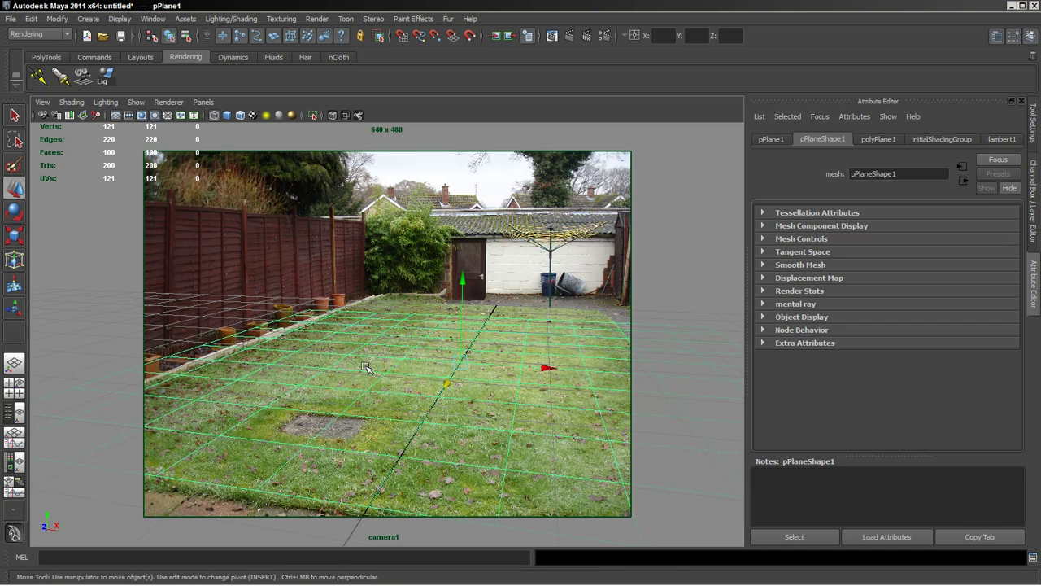
{"action": "middle_click_drag", "start_coordinate": [446, 402], "coordinate": [450, 390]}
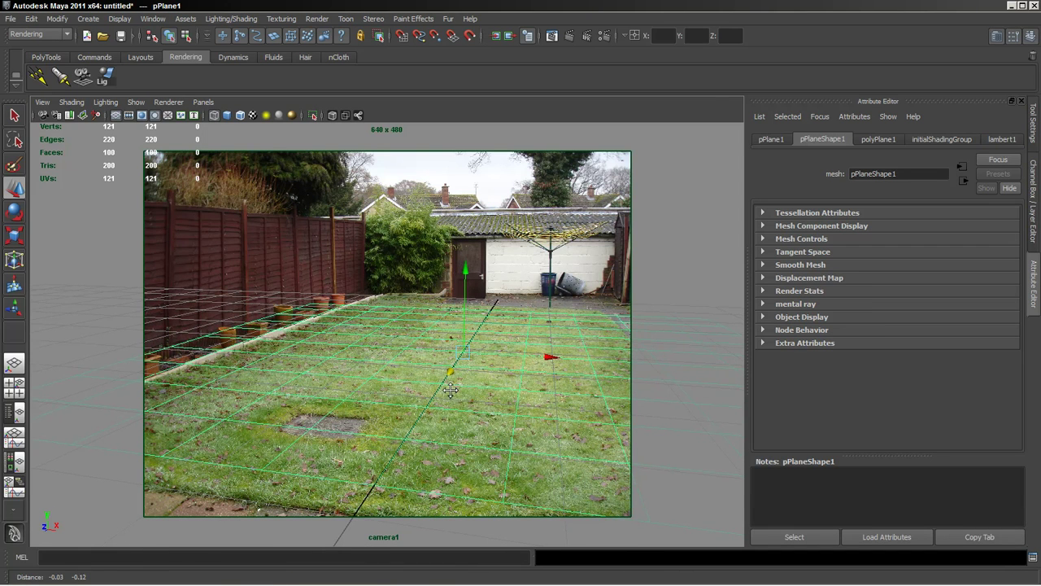
Roll camera1 slightly to level the grid and push pPlane1 back along Z to -7.175.
{"action": "left_click", "coordinate": [41, 102]}
{"action": "mouse_move", "coordinate": [59, 244]}
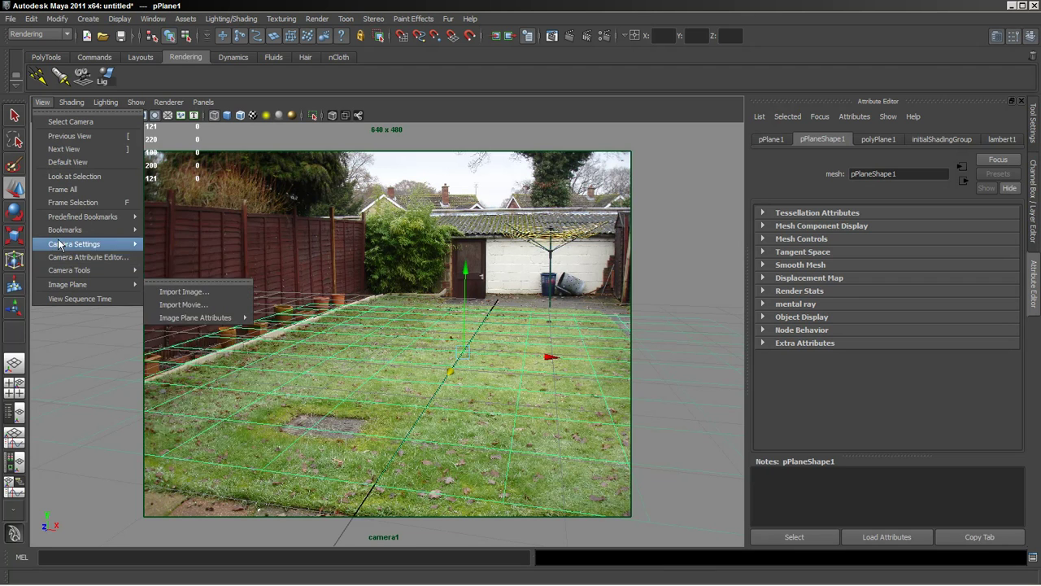
{"action": "mouse_move", "coordinate": [69, 270]}
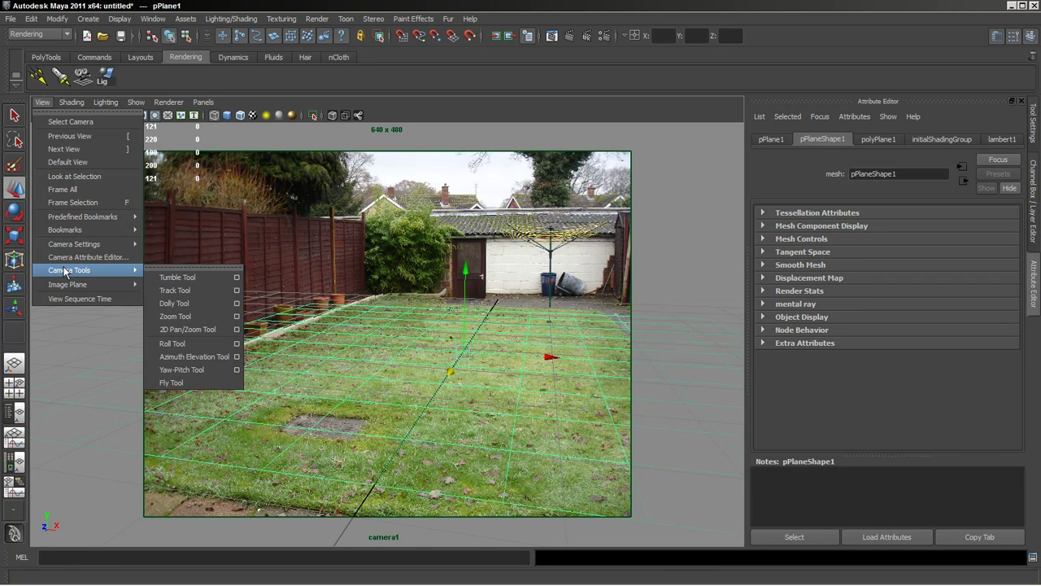
{"action": "left_click", "coordinate": [167, 344]}
{"action": "left_click_drag", "start_coordinate": [451, 379], "coordinate": [453, 379]}
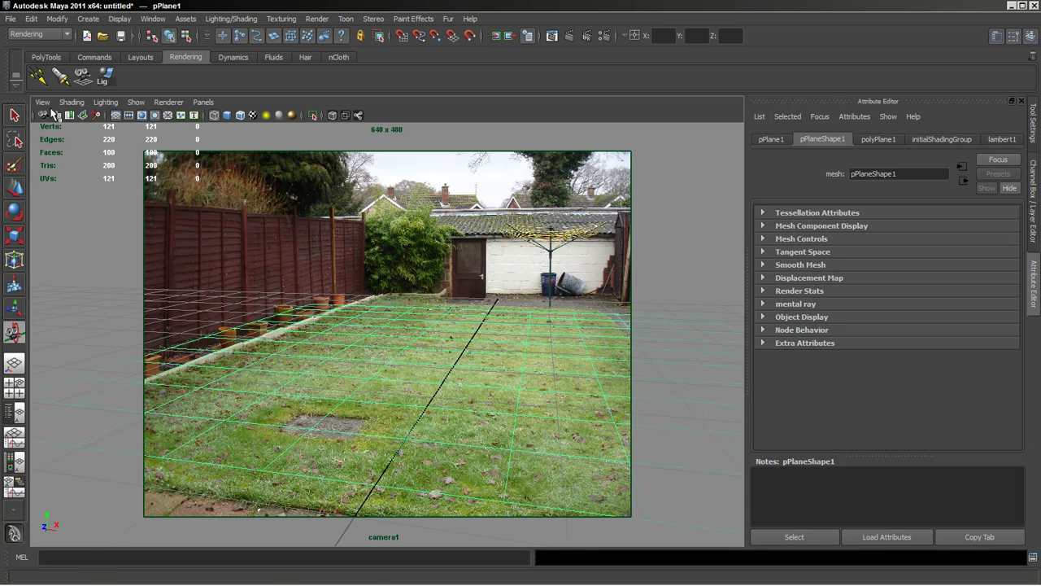
{"action": "left_click", "coordinate": [16, 189]}
{"action": "left_click_drag", "start_coordinate": [449, 372], "coordinate": [464, 367]}
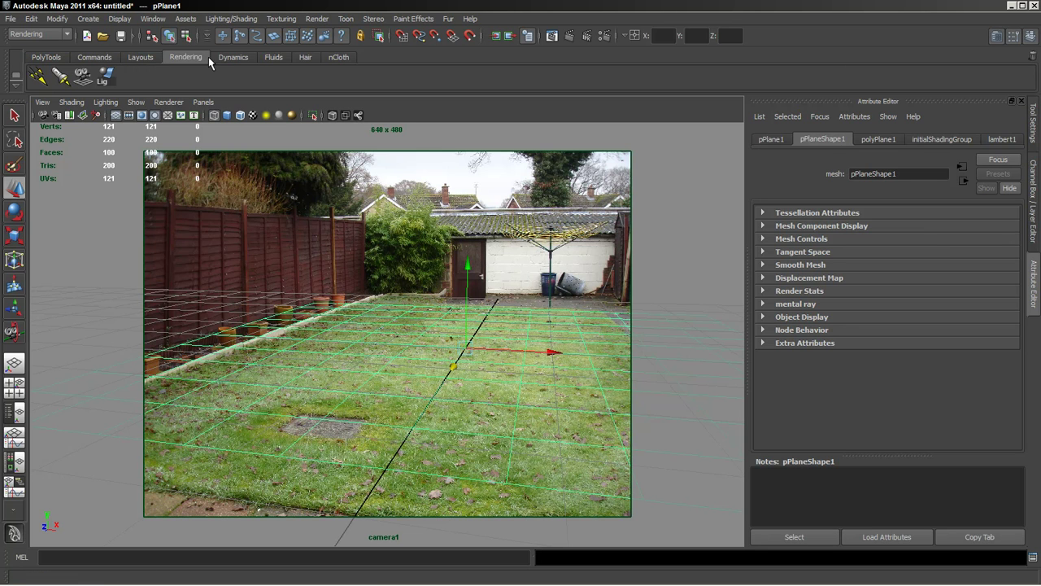
Create a Use Background material, useBackground1, in the Hypershade.
{"action": "left_click", "coordinate": [139, 58]}
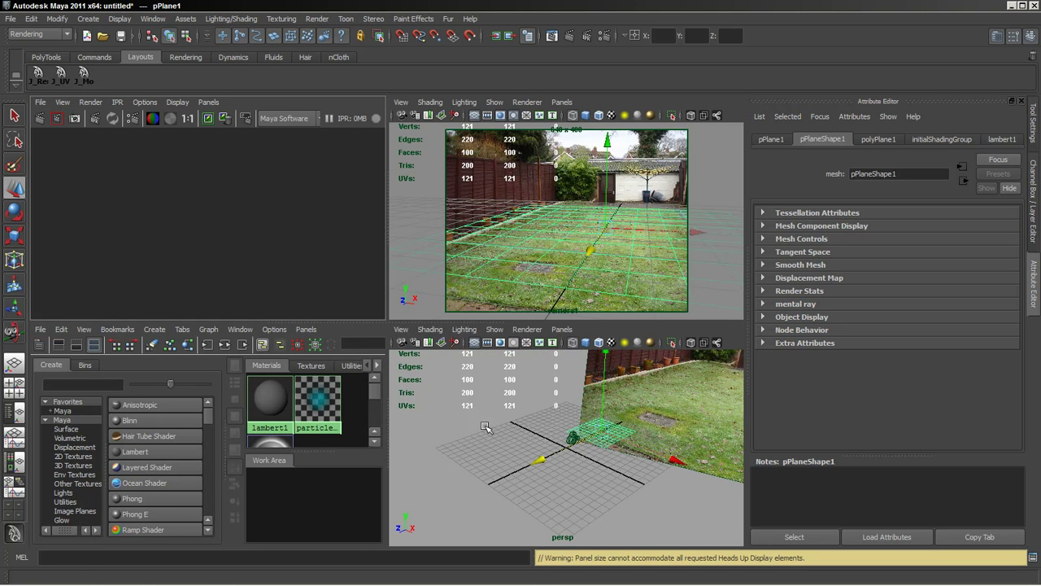
{"action": "scroll", "coordinate": [203, 419], "scroll_direction": "down", "scroll_amount": 3}
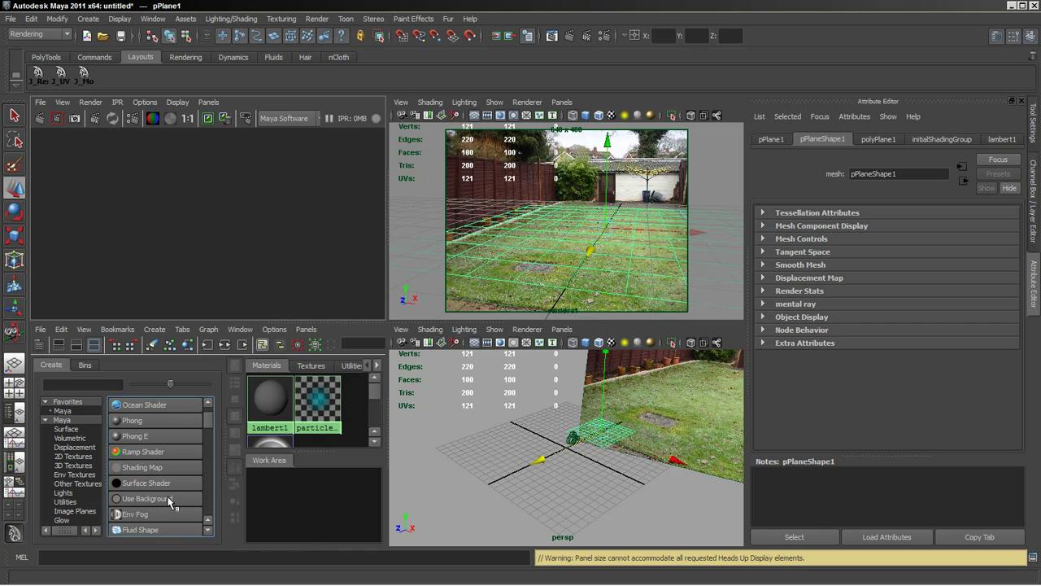
{"action": "left_click", "coordinate": [171, 499]}
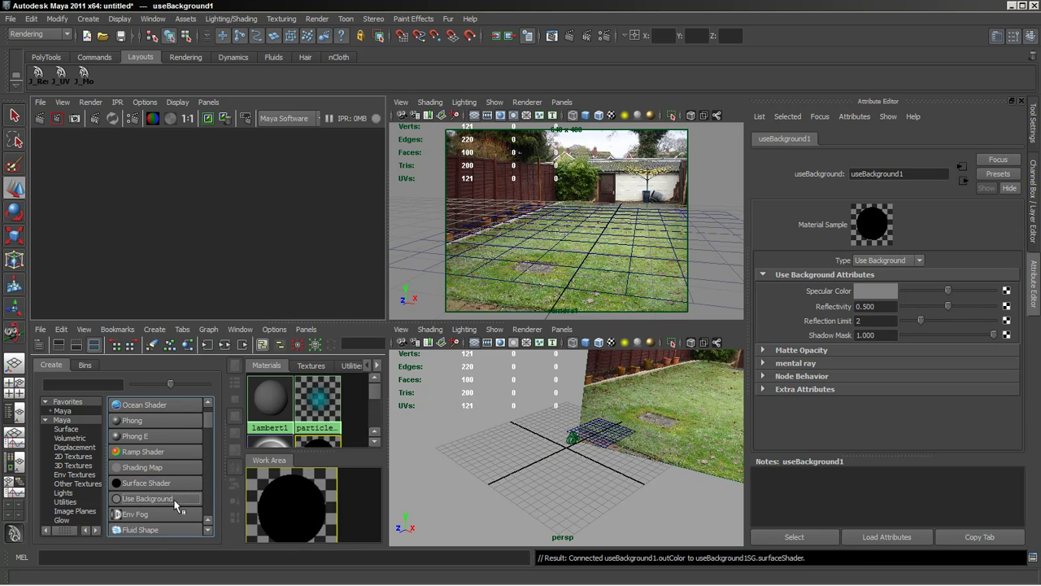
Scale pPlane1 uniformly to 9.471 over the lawn in smooth-shaded view.
{"action": "left_click", "coordinate": [648, 297]}
{"action": "left_click", "coordinate": [648, 298]}
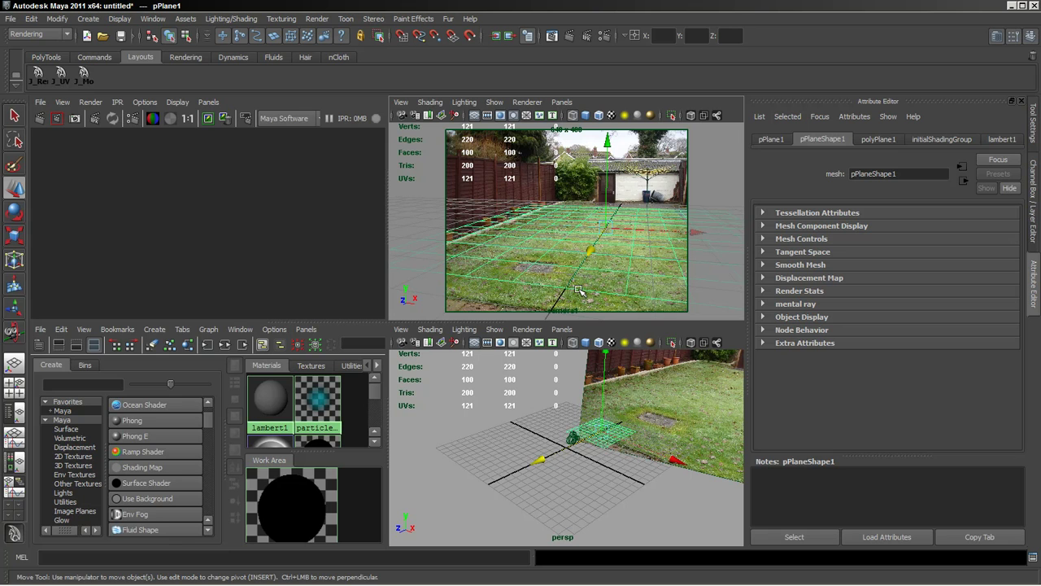
{"action": "key", "text": "5"}
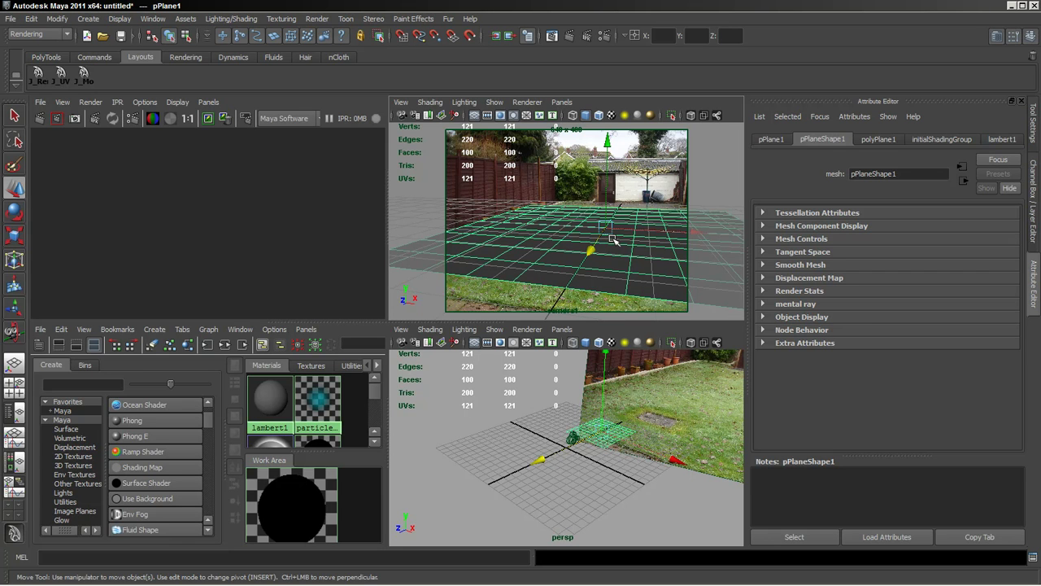
{"action": "key", "text": "r"}
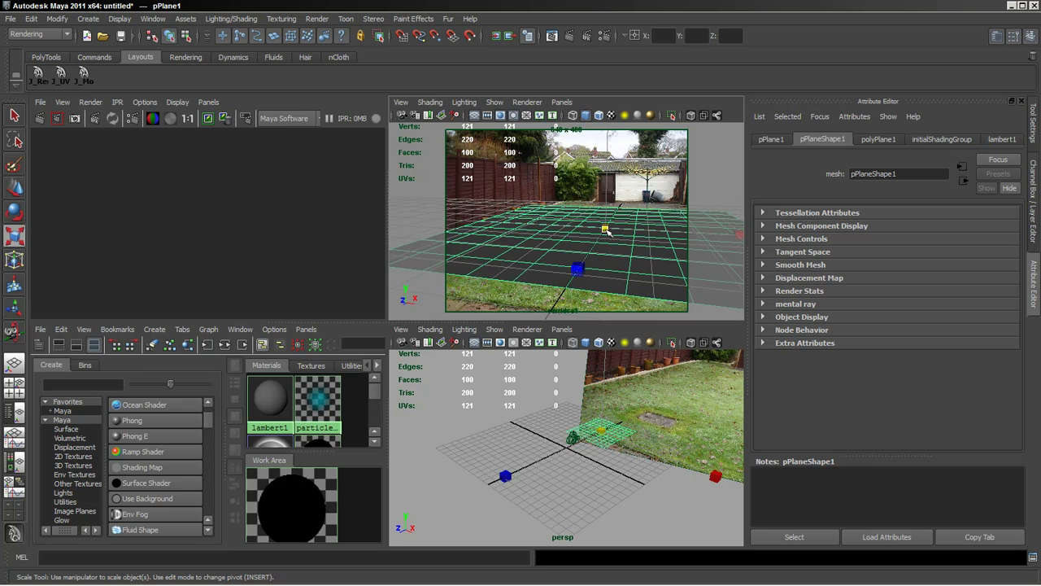
{"action": "left_click_drag", "start_coordinate": [606, 230], "coordinate": [681, 238]}
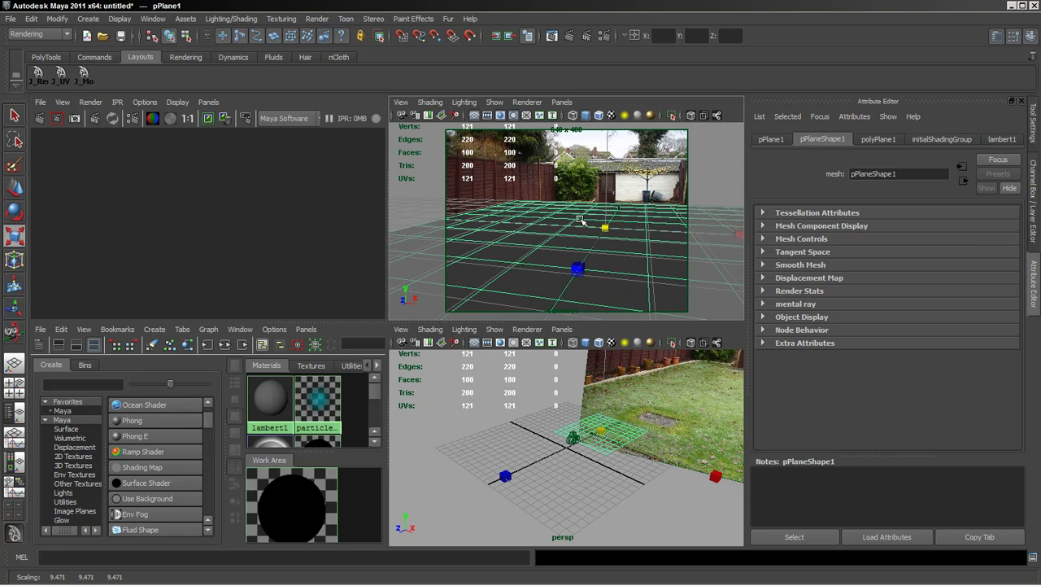
Assign useBackground1 to pPlane1 and deselect it.
{"action": "middle_click_drag", "start_coordinate": [309, 523], "coordinate": [561, 246]}
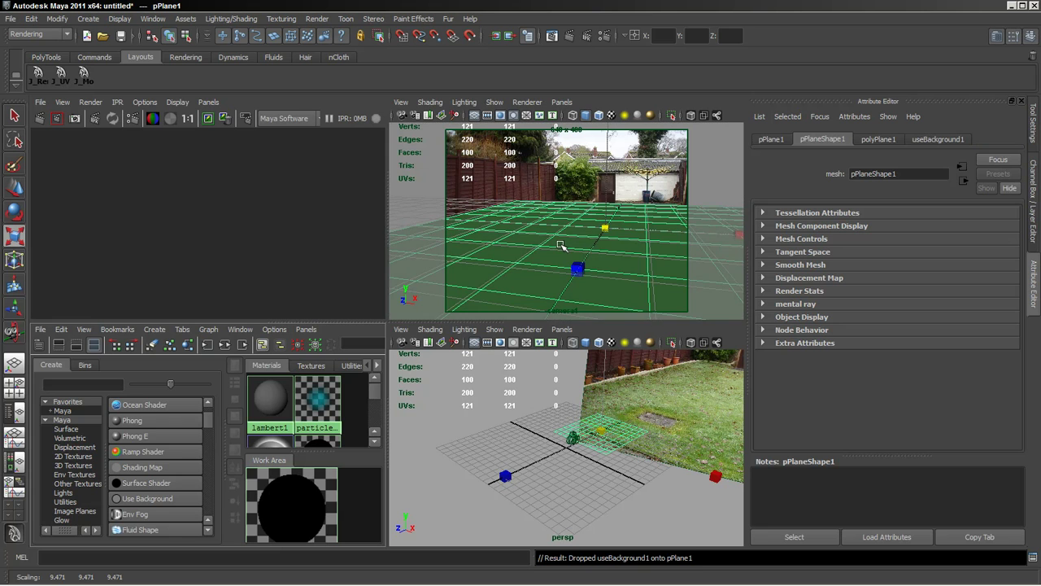
{"action": "left_click", "coordinate": [718, 165]}
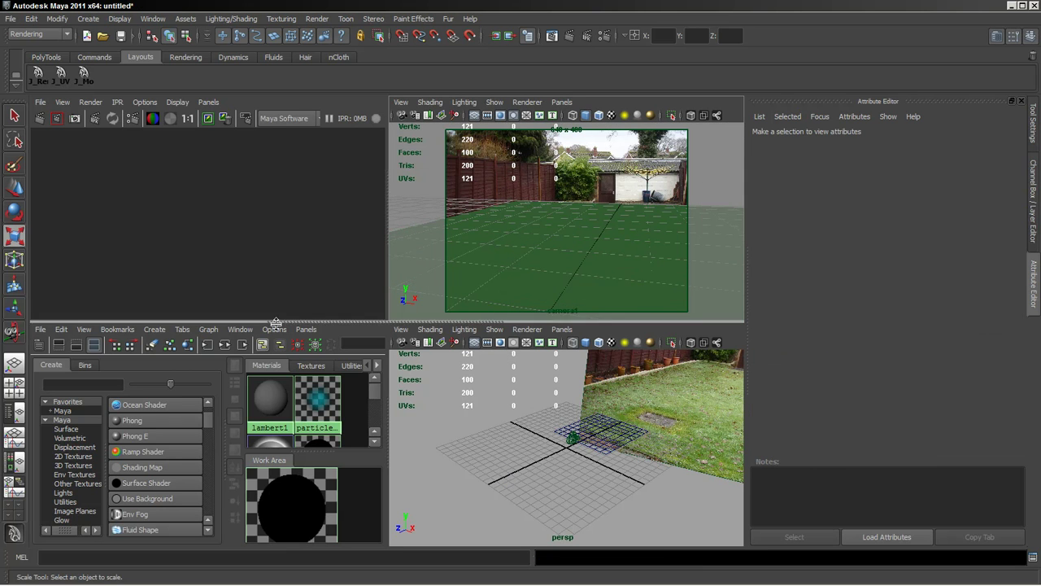
{"action": "left_click", "coordinate": [281, 119]}
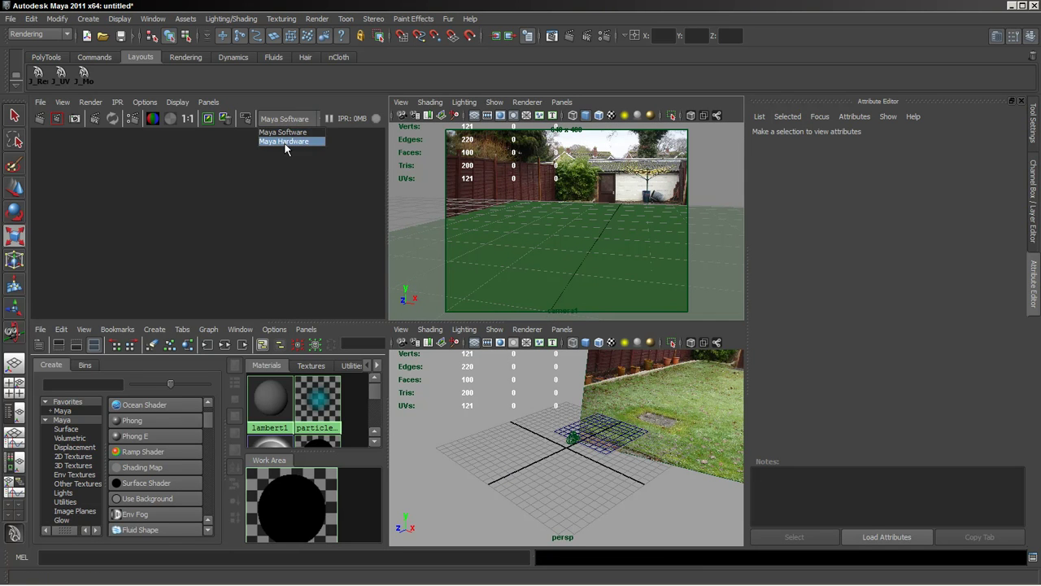
Load the Mayatomr.mll mental ray plug-in in the Plug-in Manager.
{"action": "left_click", "coordinate": [259, 179]}
{"action": "left_click", "coordinate": [153, 19]}
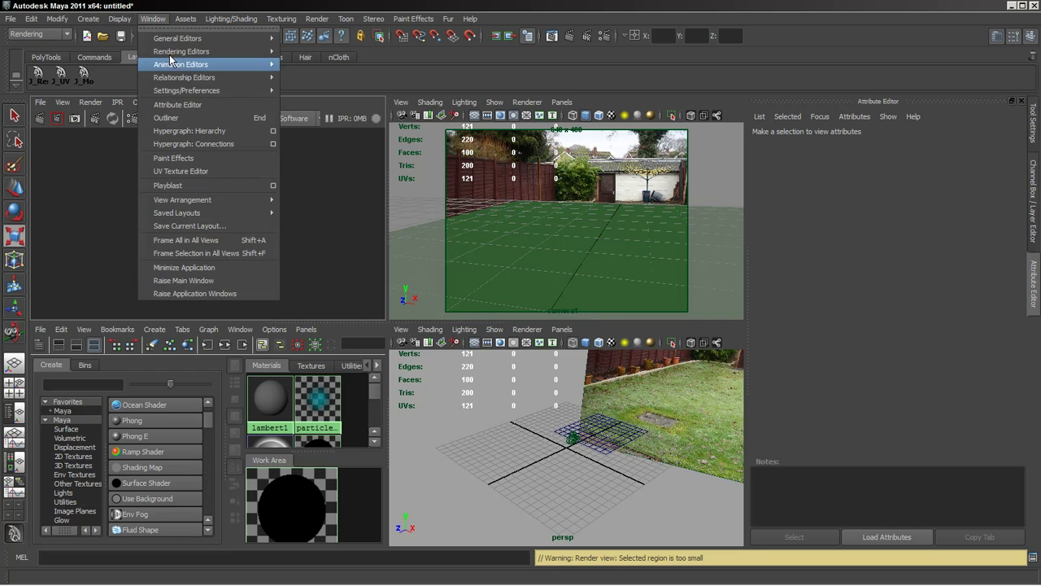
{"action": "mouse_move", "coordinate": [184, 94]}
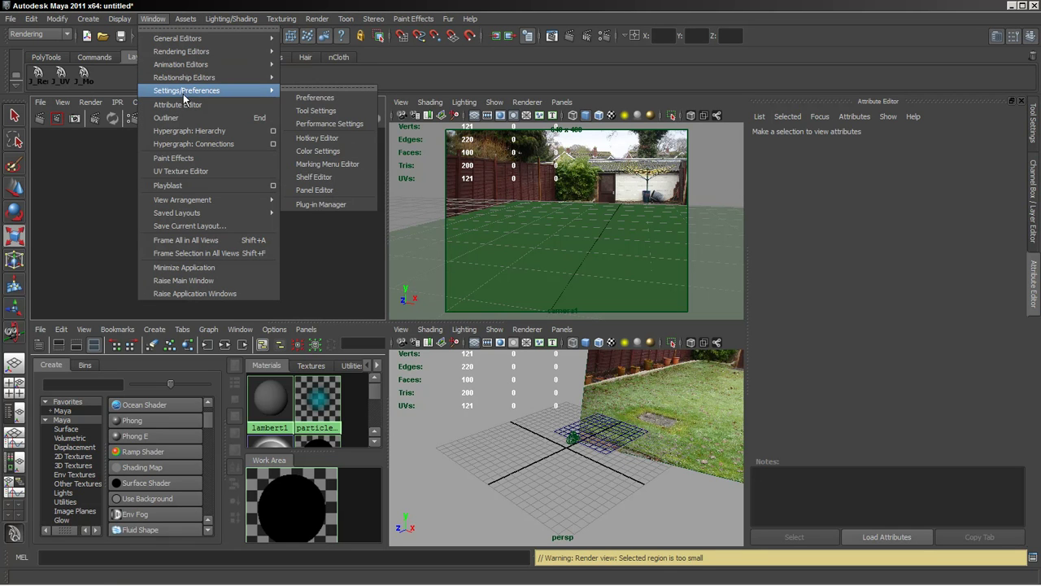
{"action": "left_click", "coordinate": [321, 204]}
{"action": "scroll", "coordinate": [529, 374], "scroll_direction": "down", "scroll_amount": 3}
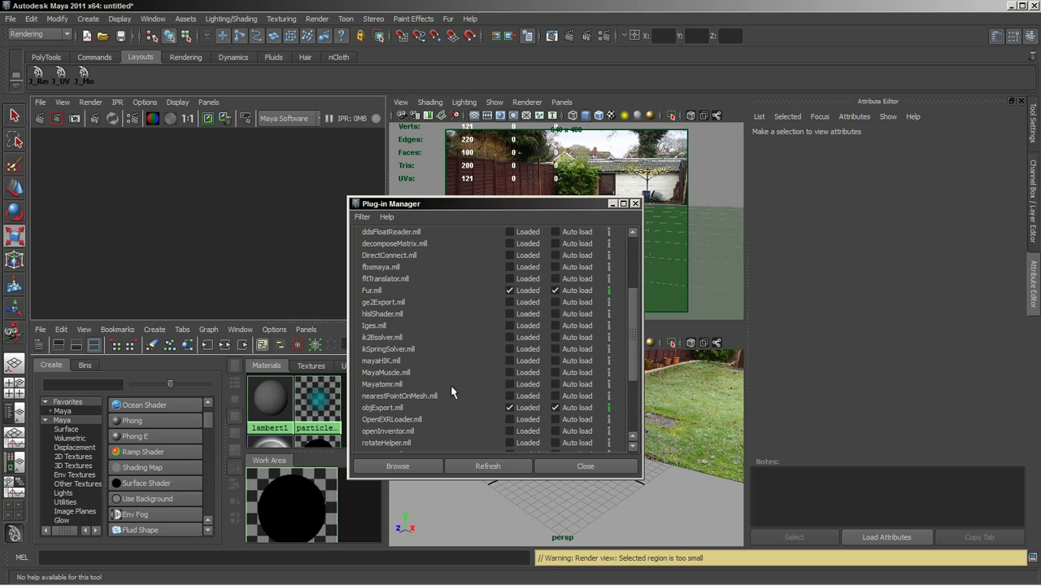
{"action": "left_click", "coordinate": [509, 383]}
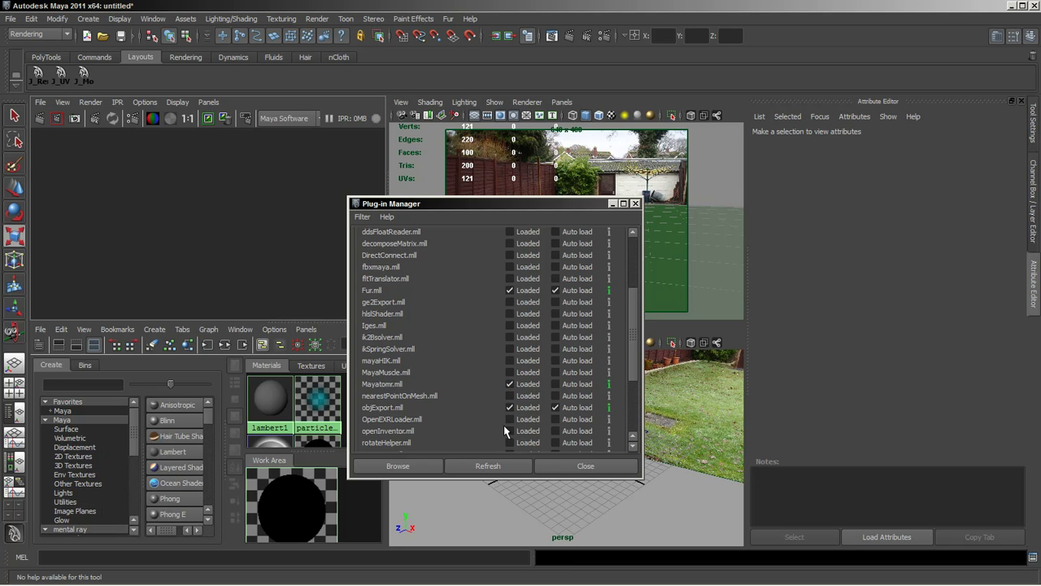
{"action": "left_click", "coordinate": [574, 467]}
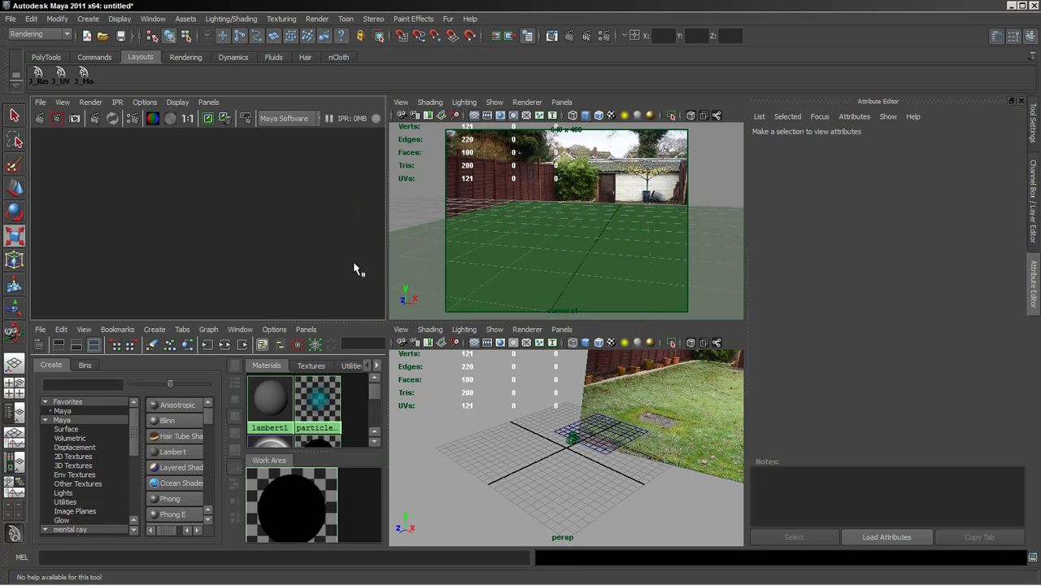
Switch the Render View renderer to mental ray and assign lambert1 to pPlane1.
{"action": "left_click", "coordinate": [284, 118]}
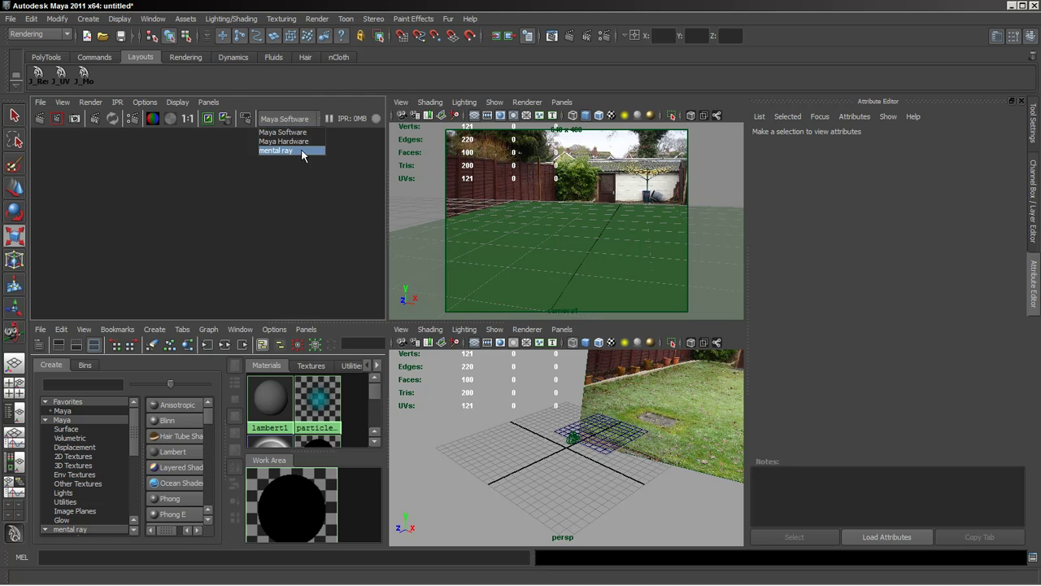
{"action": "left_click", "coordinate": [297, 151]}
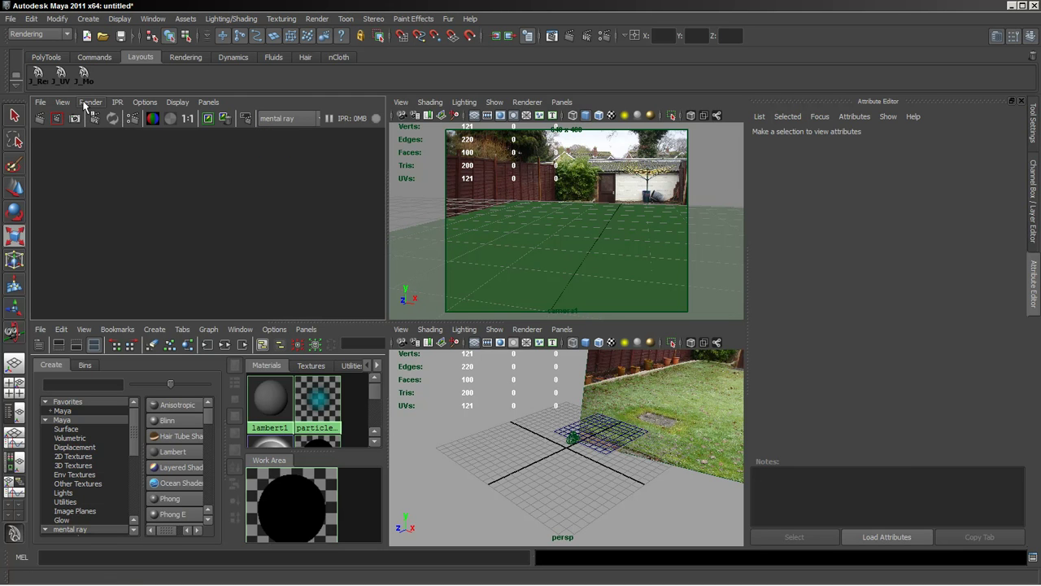
{"action": "middle_click_drag", "start_coordinate": [270, 399], "coordinate": [575, 244]}
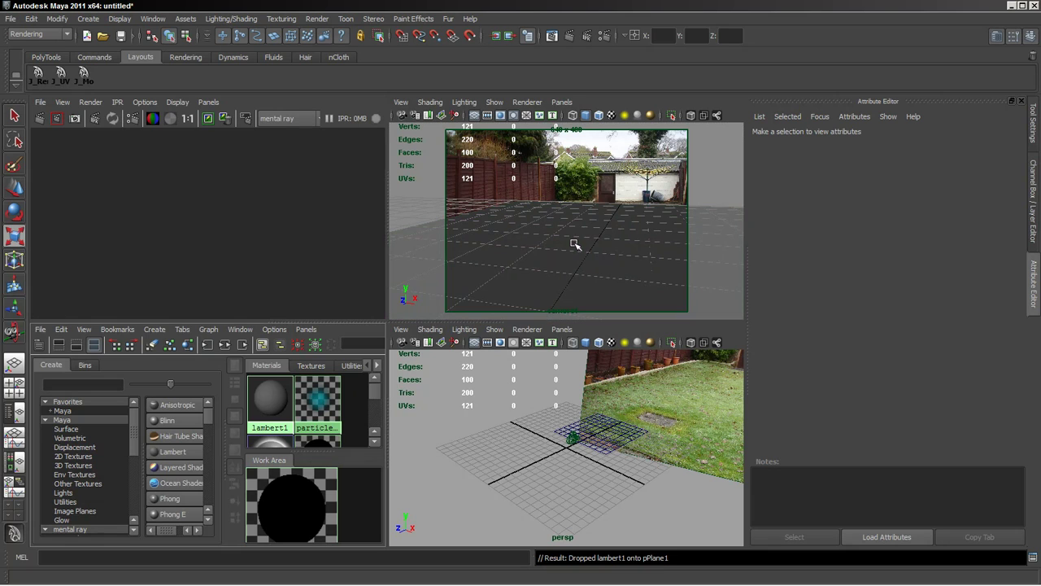
Render a 640 x 480 mental ray test from camera1 showing the grey plane.
{"action": "left_click", "coordinate": [90, 103]}
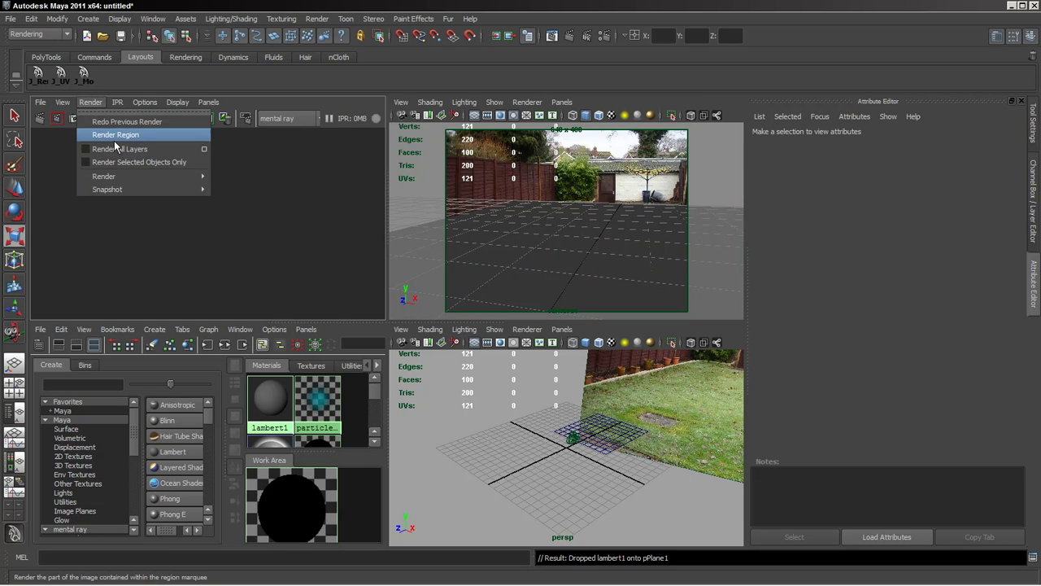
{"action": "mouse_move", "coordinate": [130, 177]}
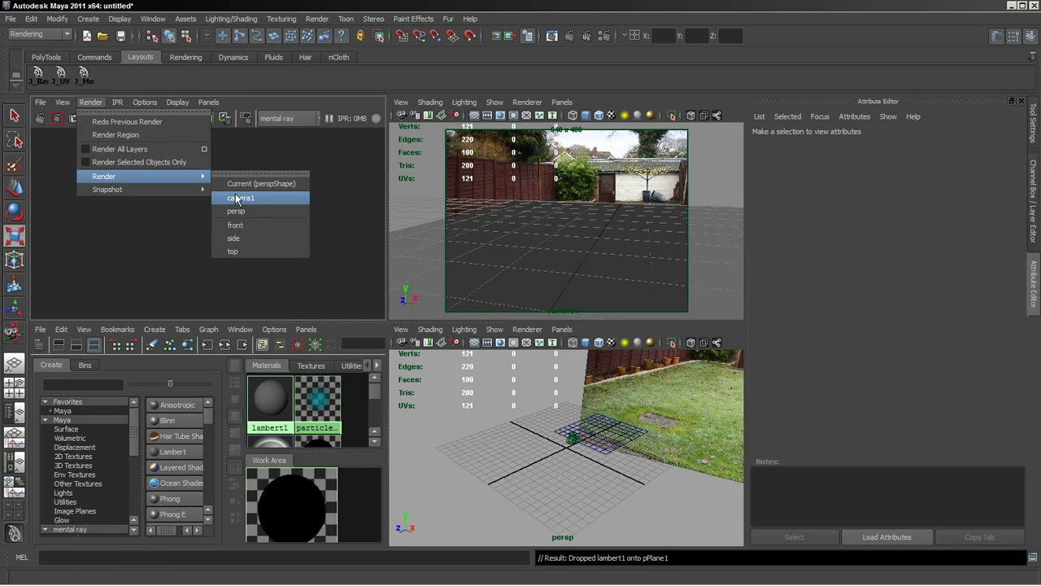
{"action": "left_click", "coordinate": [237, 197]}
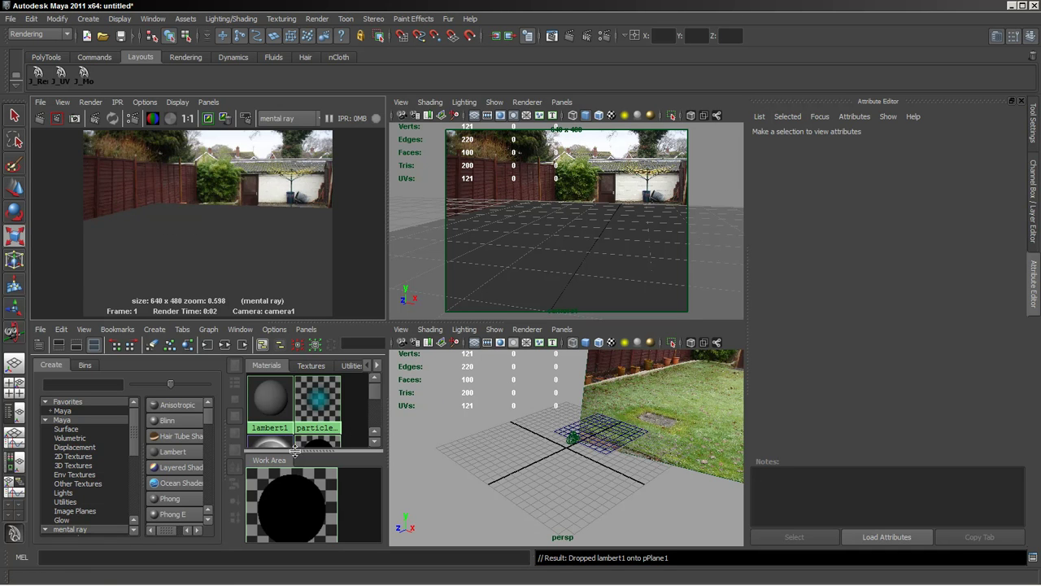
Reassign useBackground1 to pPlane1 and redo the camera1 render so the lawn shows cleanly.
{"action": "middle_click_drag", "start_coordinate": [272, 403], "coordinate": [548, 266]}
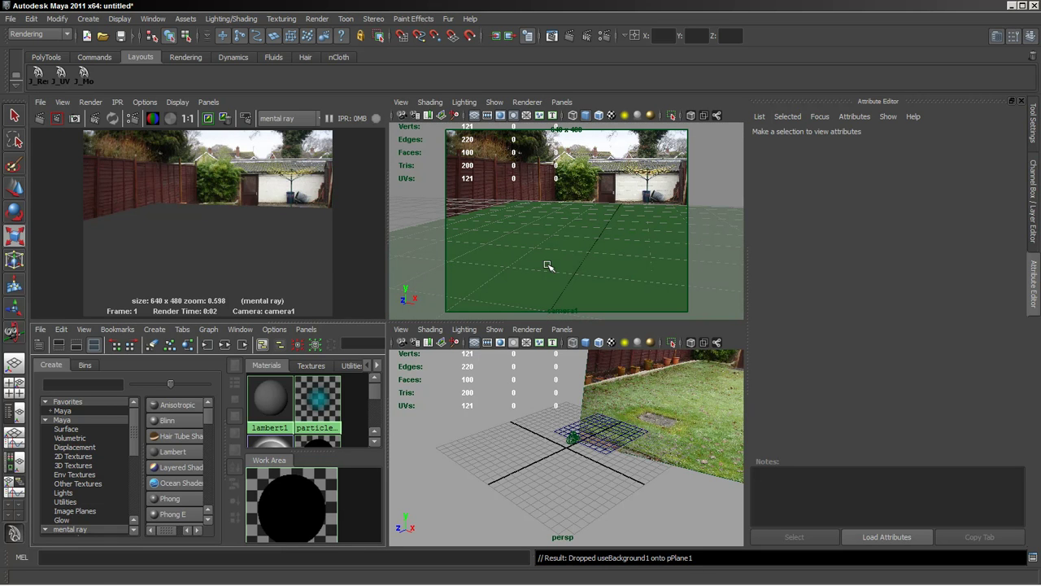
{"action": "left_click", "coordinate": [40, 118]}
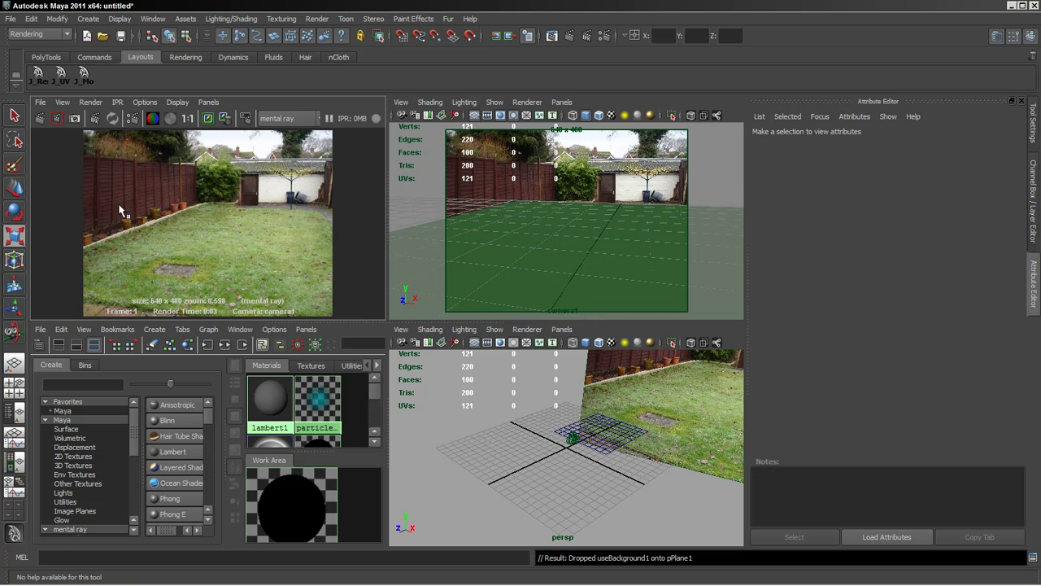
Import Beetle.mb from Documents > Reference > VWBEETLE > 3DMODEL into the scene.
{"action": "left_click", "coordinate": [11, 20]}
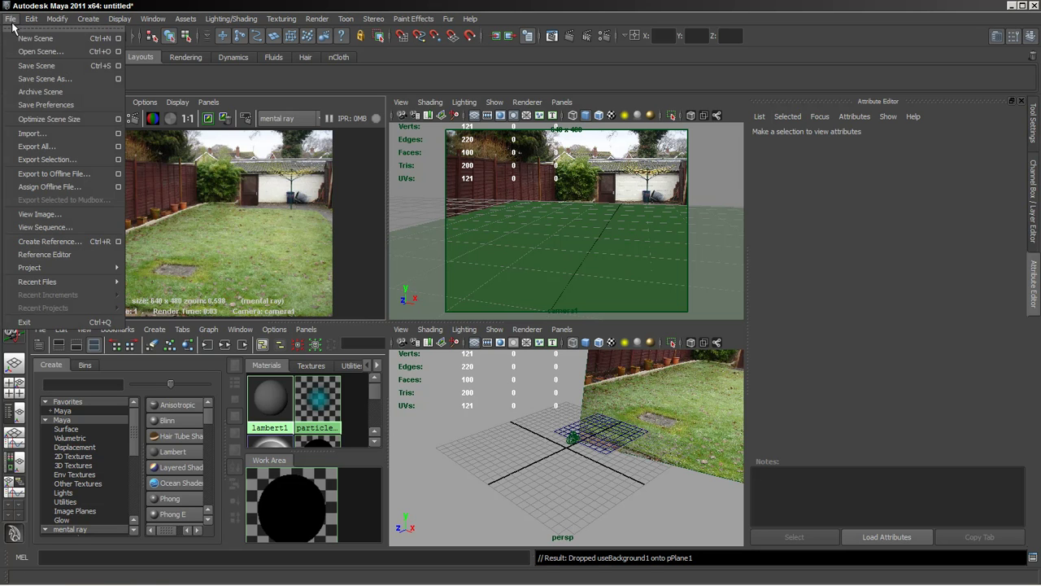
{"action": "left_click", "coordinate": [32, 133]}
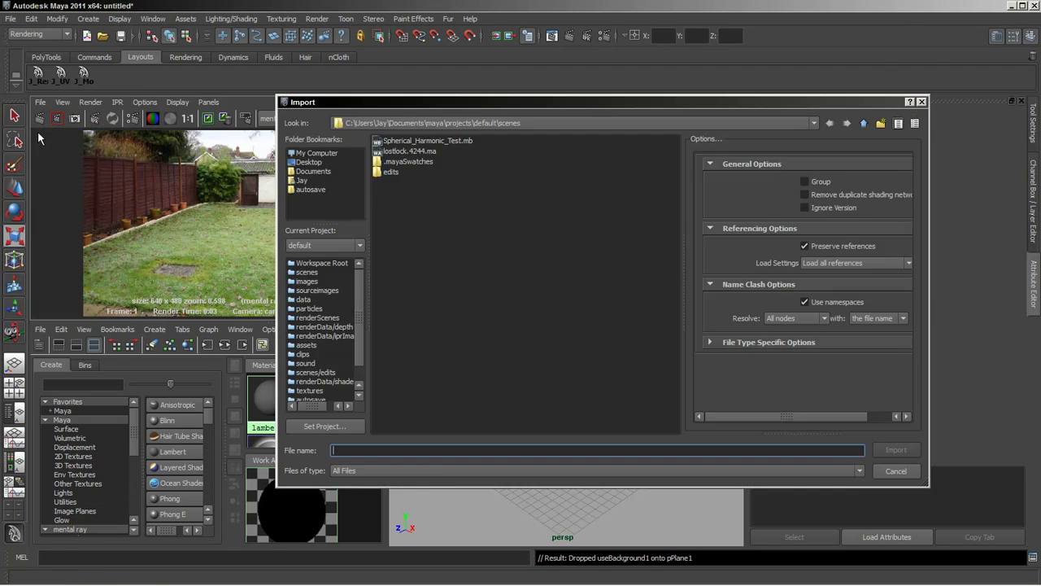
{"action": "left_click", "coordinate": [306, 172]}
{"action": "double_click", "coordinate": [396, 161]}
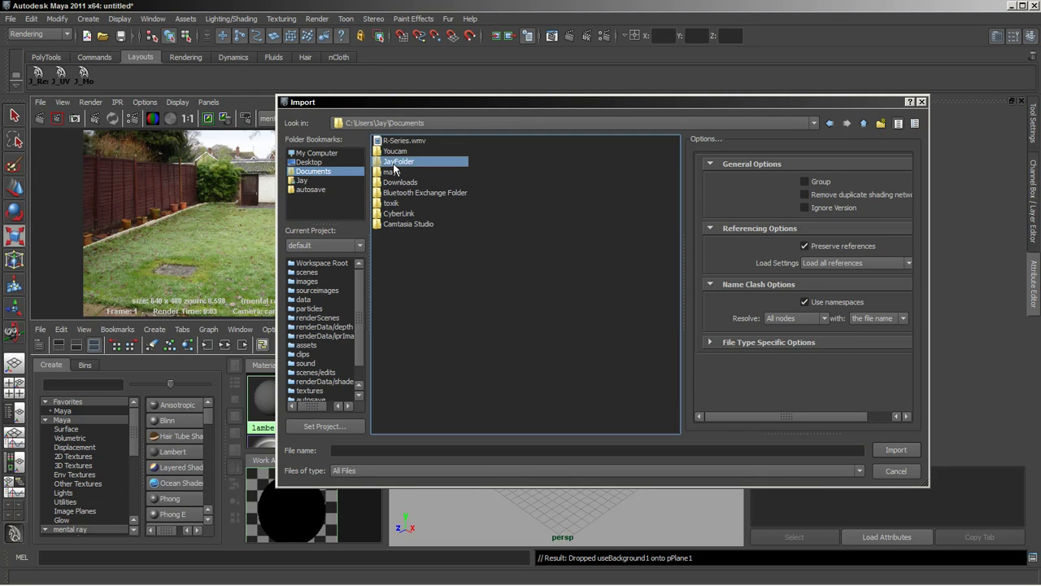
{"action": "double_click", "coordinate": [399, 235]}
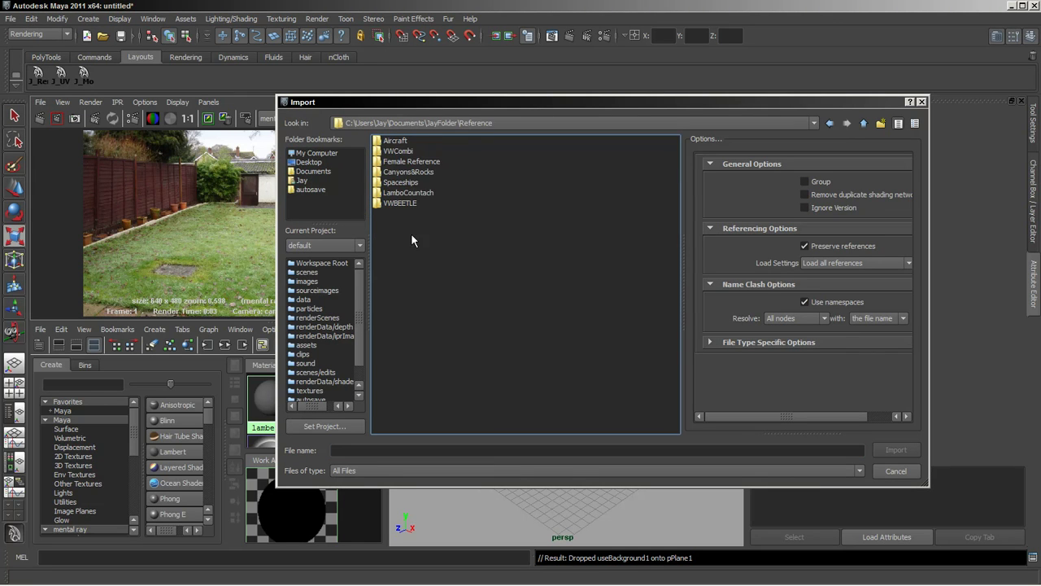
{"action": "double_click", "coordinate": [411, 203]}
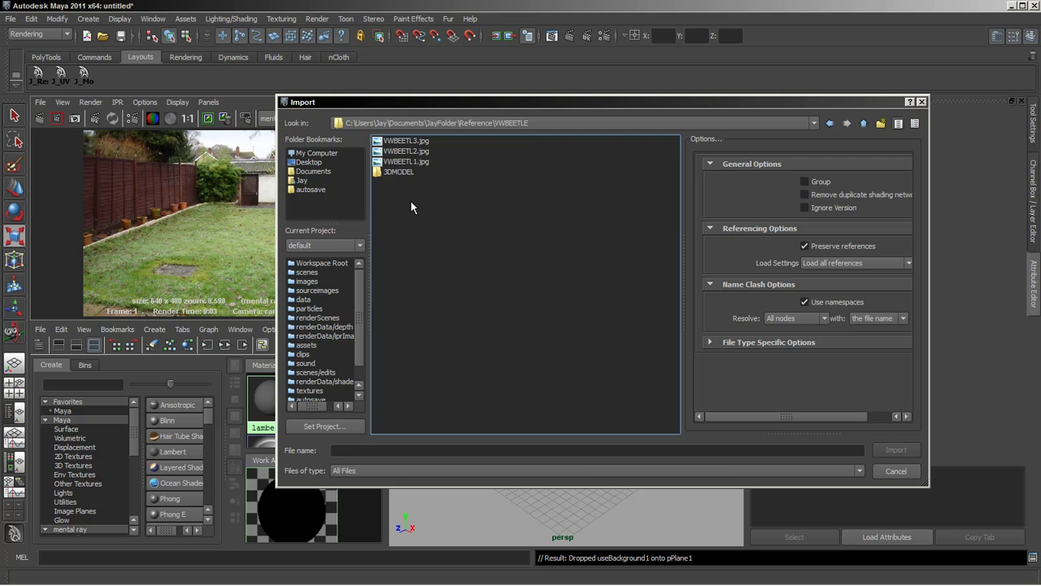
{"action": "left_click", "coordinate": [405, 173]}
{"action": "double_click", "coordinate": [404, 173]}
{"action": "left_click", "coordinate": [402, 140]}
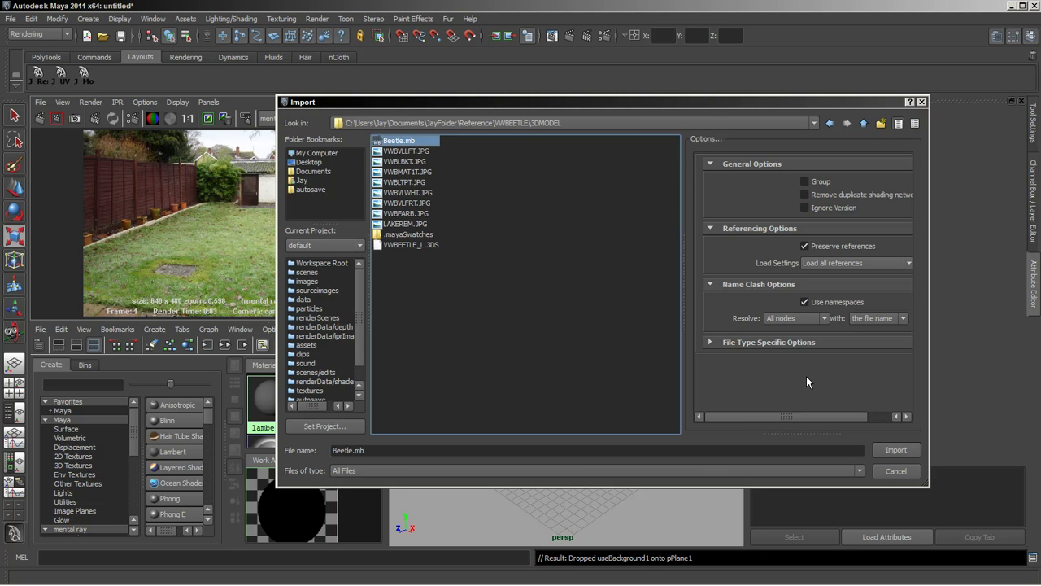
Import Beetle.mb, move the car along Z and turn it around its vertical axis.
{"action": "left_click", "coordinate": [895, 450]}
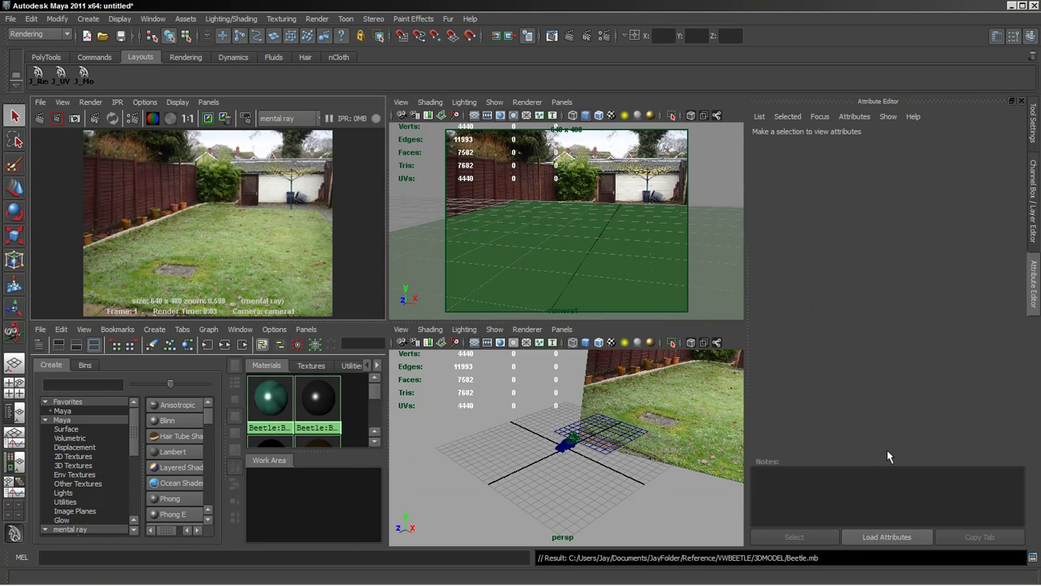
{"action": "left_click", "coordinate": [567, 451]}
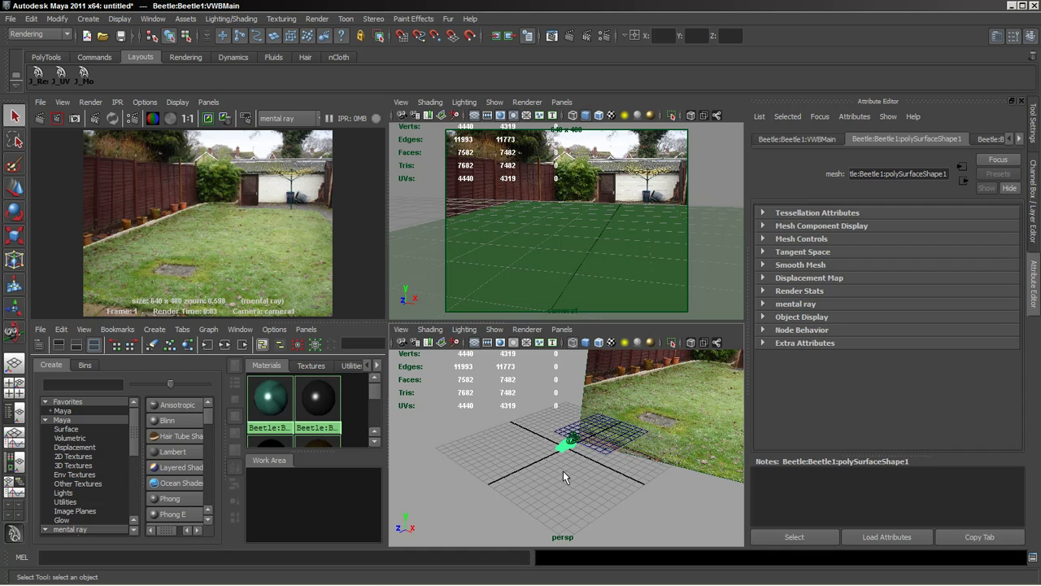
{"action": "key", "text": "w"}
{"action": "left_click_drag", "start_coordinate": [495, 480], "coordinate": [539, 471]}
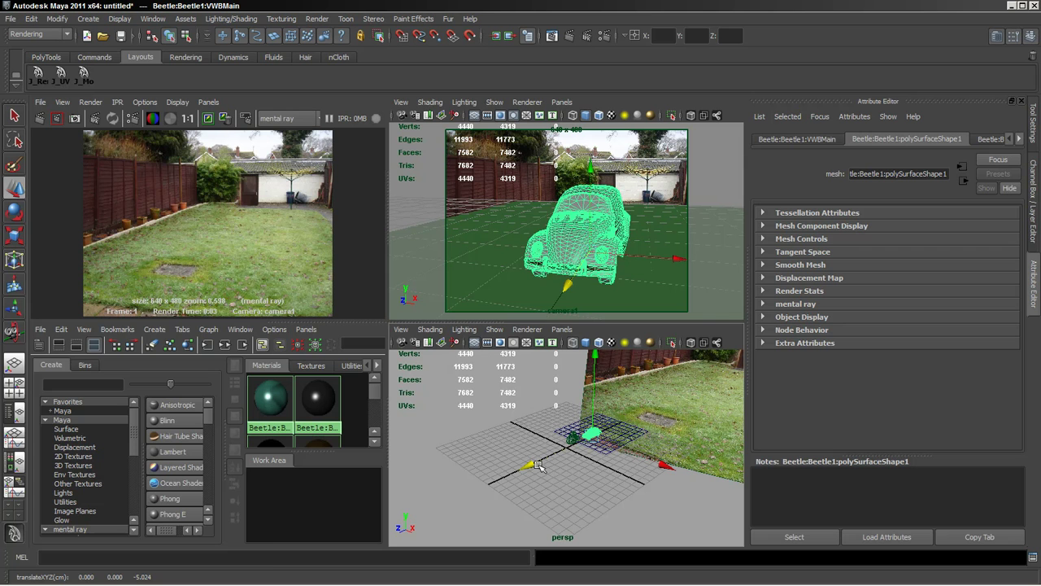
{"action": "key", "text": "e"}
{"action": "left_click_drag", "start_coordinate": [502, 300], "coordinate": [619, 276]}
In a maximized camera1 view, fine-tune the car's angle and roll camera1 to match the photo's ground.
{"action": "key", "text": "space"}
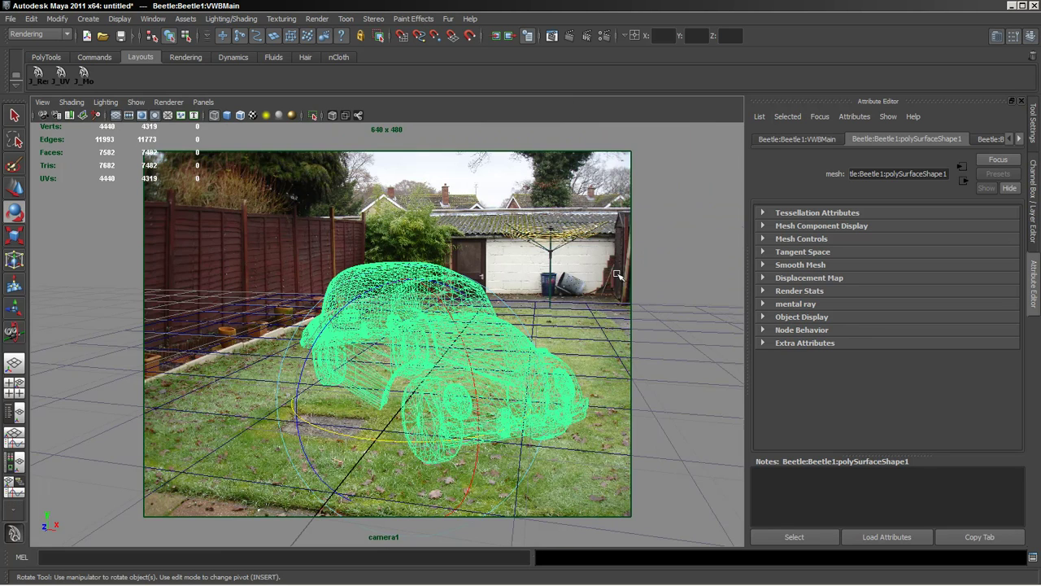
{"action": "left_click_drag", "start_coordinate": [530, 340], "coordinate": [539, 345]}
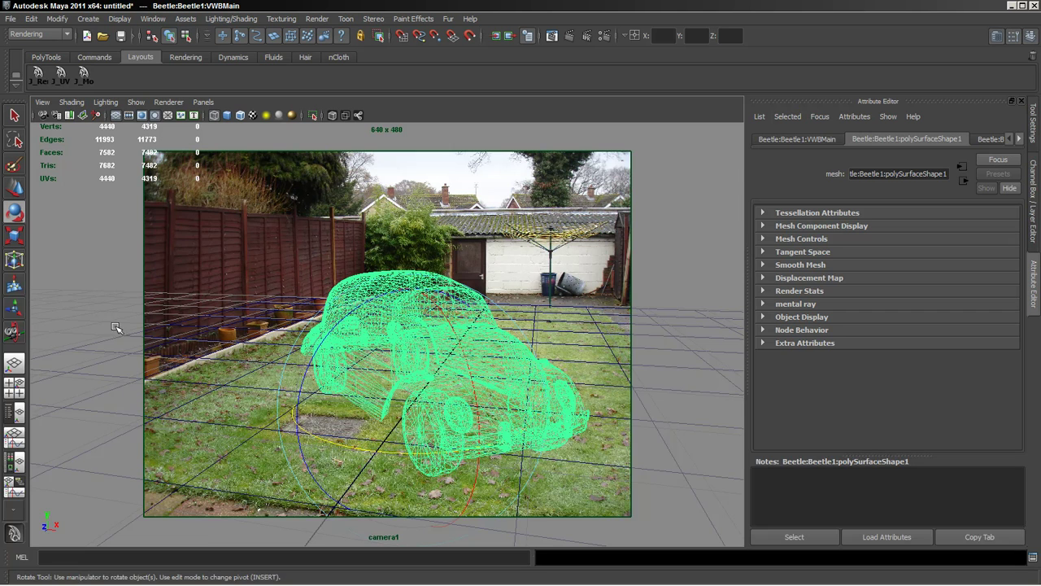
{"action": "left_click", "coordinate": [14, 331]}
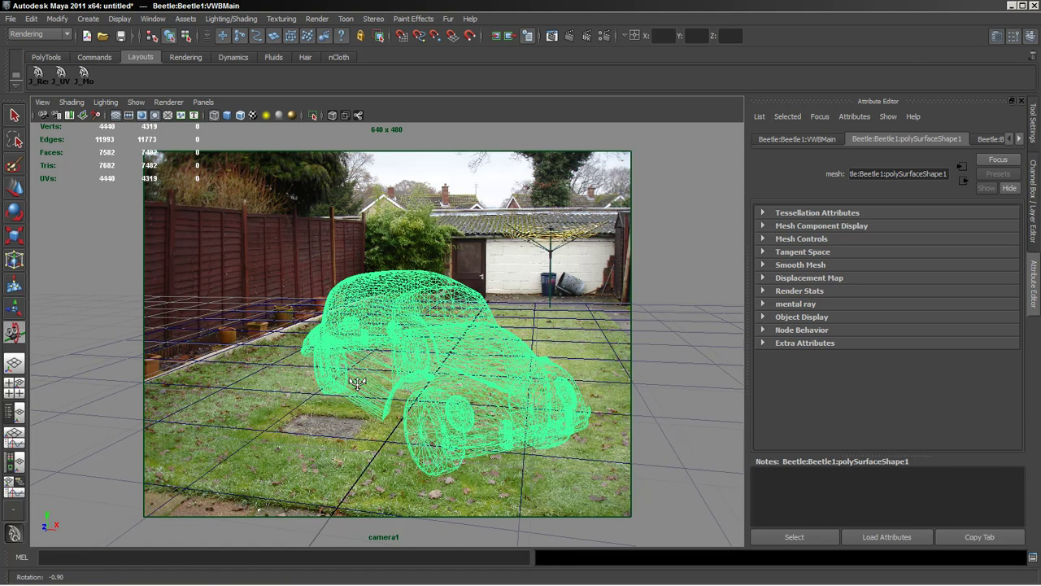
{"action": "left_click_drag", "start_coordinate": [353, 405], "coordinate": [352, 406]}
{"action": "right_click_drag", "start_coordinate": [360, 395], "coordinate": [358, 398], "text": "alt"}
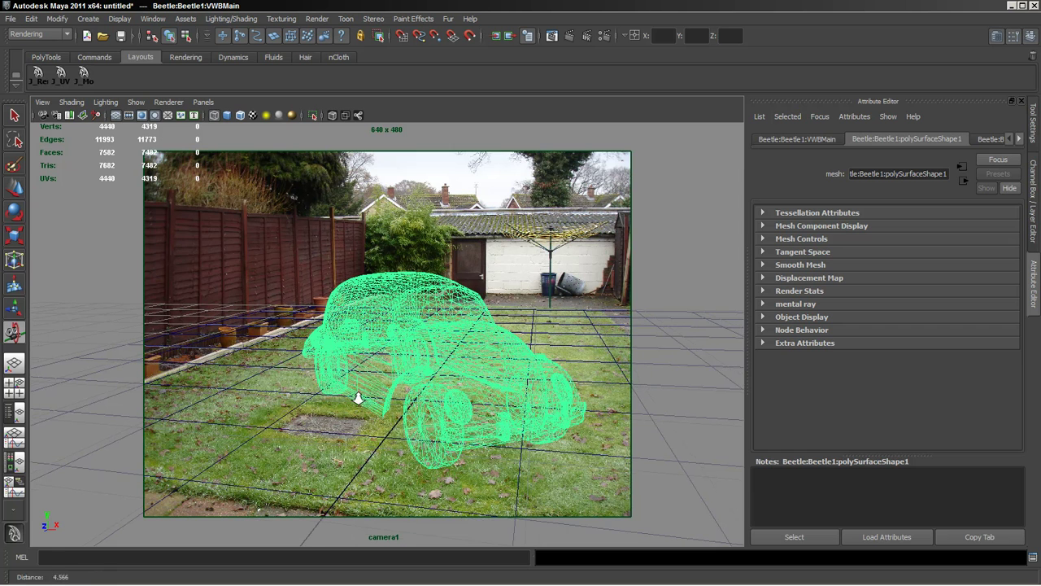
Push the car back to Z -5.822 and switch to the Render/Hypershade layout.
{"action": "key", "text": "w"}
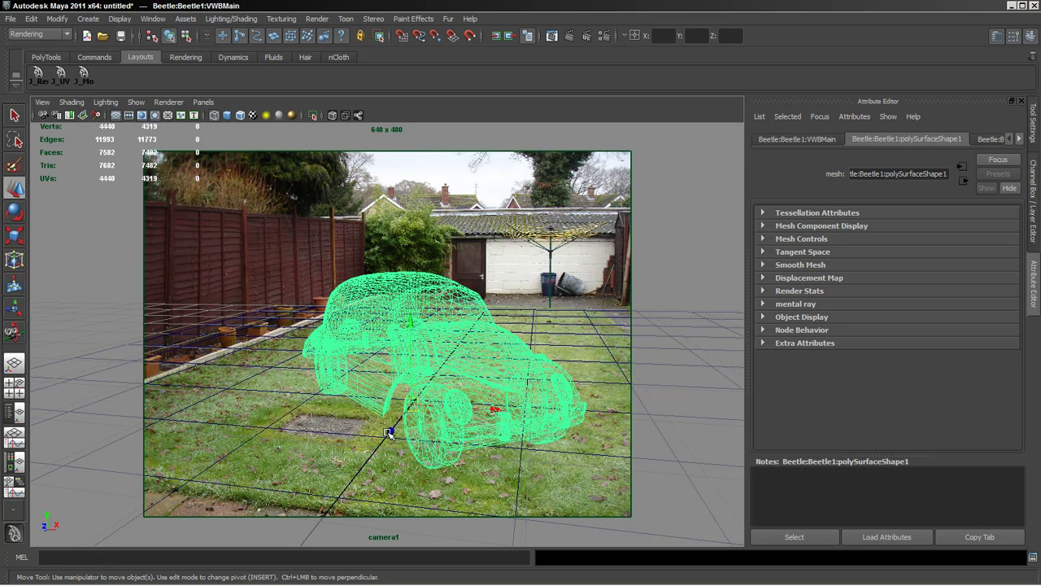
{"action": "left_click_drag", "start_coordinate": [390, 431], "coordinate": [421, 399]}
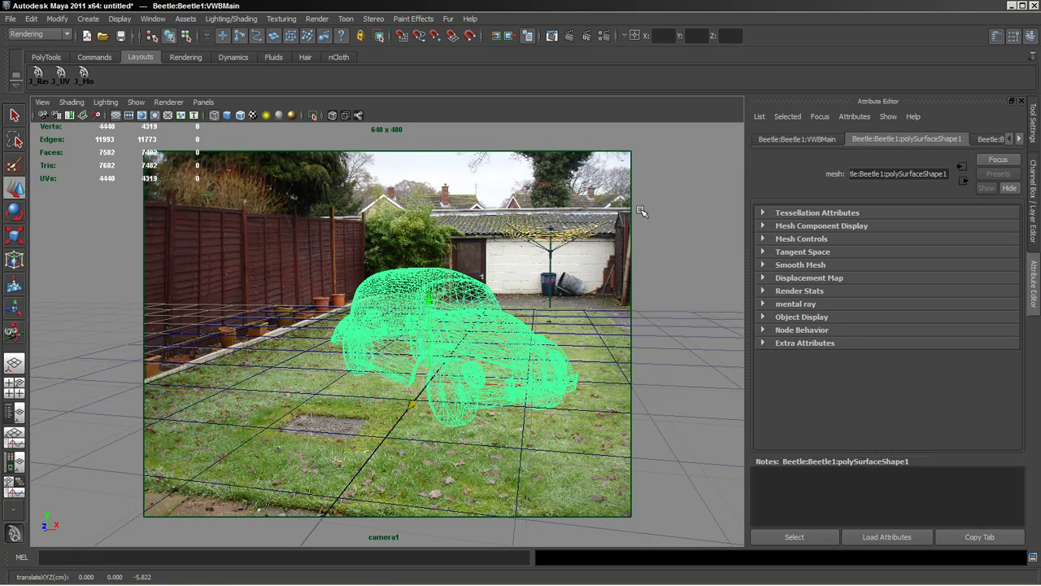
{"action": "left_click", "coordinate": [665, 199]}
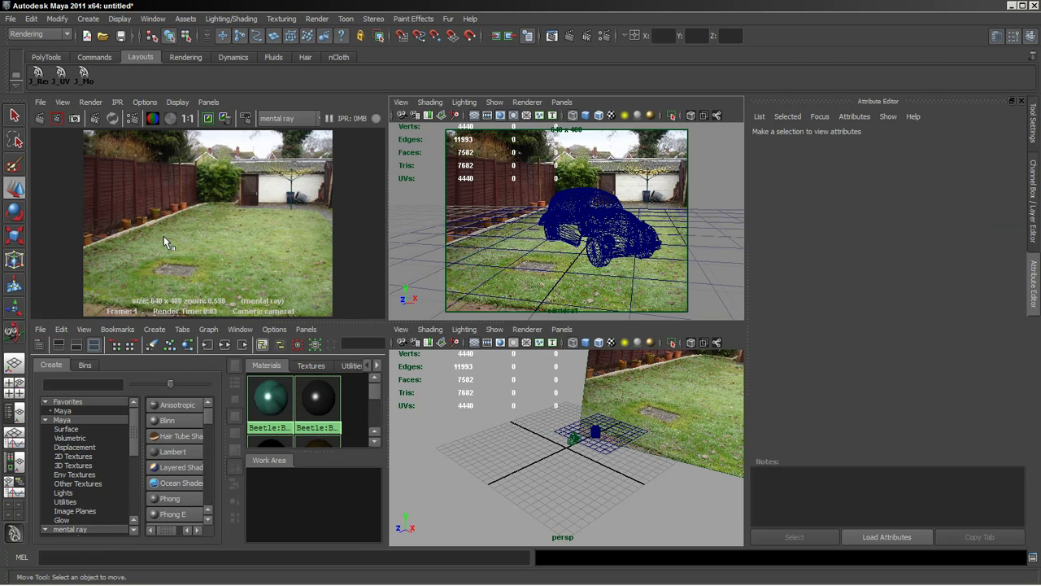
Render camera1 with mental ray in a maximized Render View.
{"action": "left_click", "coordinate": [334, 108]}
{"action": "key", "text": "space"}
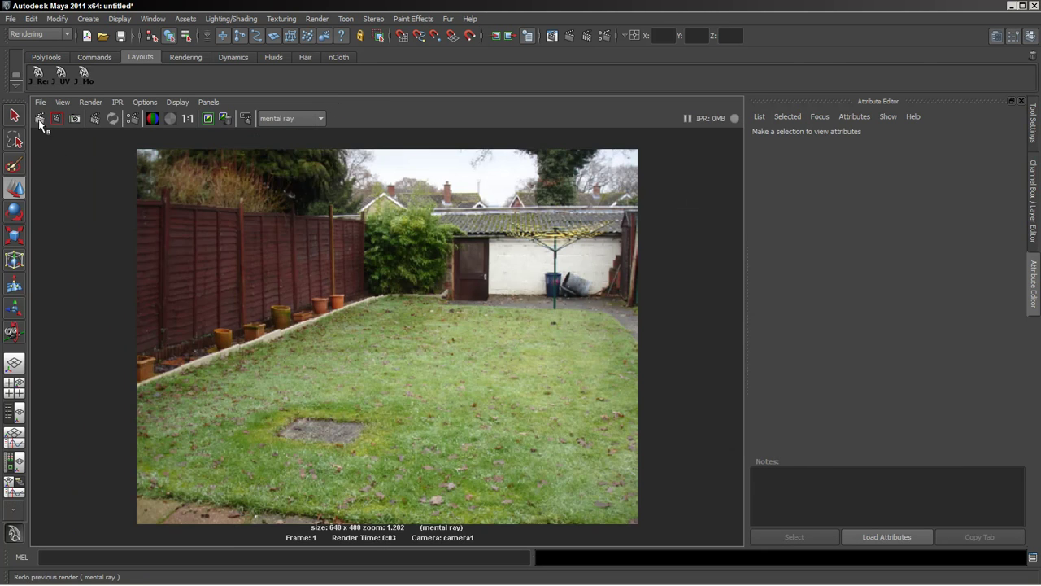
{"action": "left_click", "coordinate": [39, 118]}
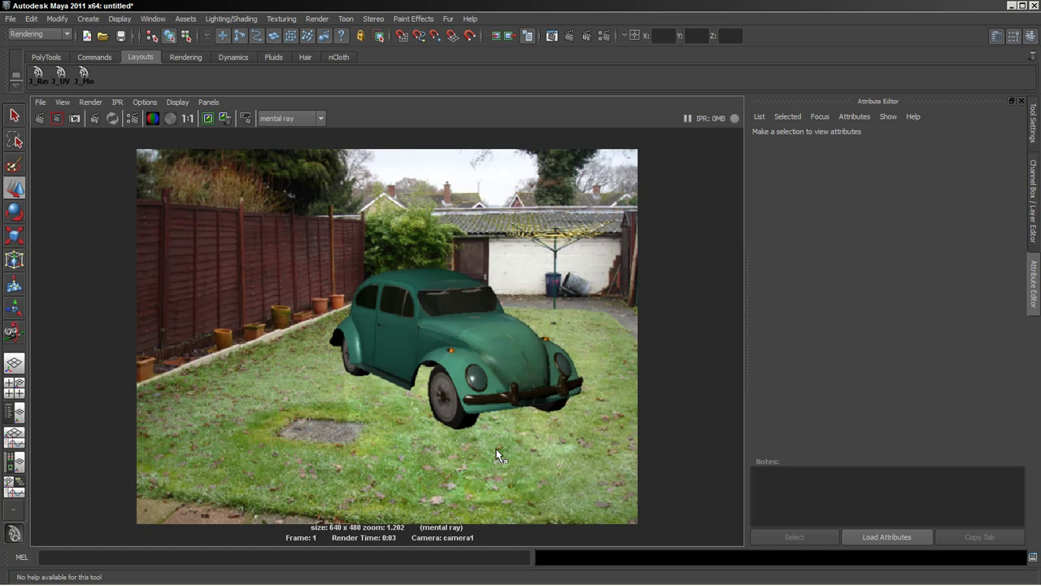
{"action": "key", "text": "space"}
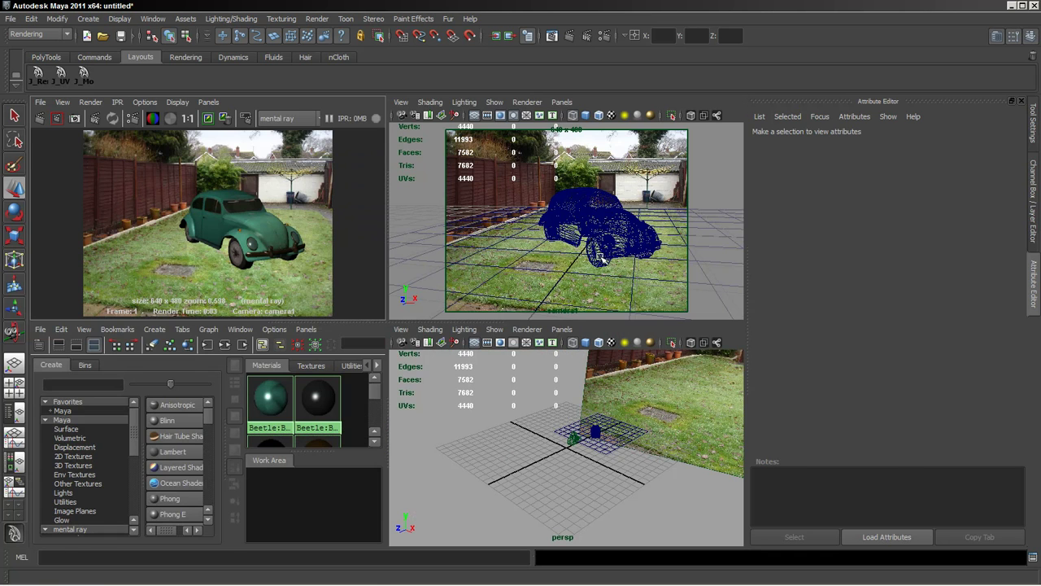
Lift the car slightly along Y, slide it left along X, and re-render the full frame.
{"action": "left_click", "coordinate": [600, 259]}
{"action": "left_click", "coordinate": [589, 160]}
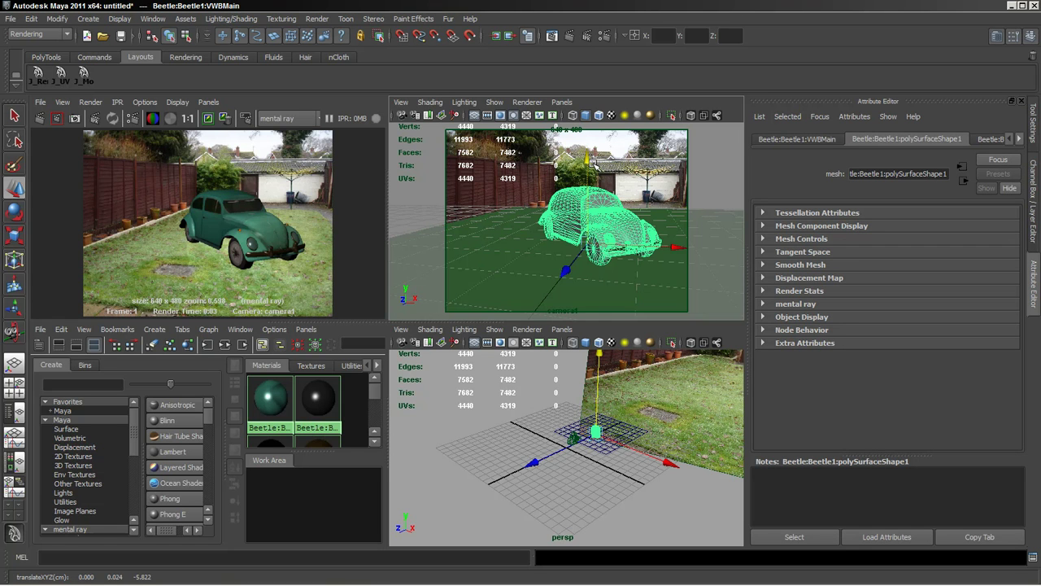
{"action": "left_click_drag", "start_coordinate": [593, 162], "coordinate": [589, 161]}
{"action": "left_click_drag", "start_coordinate": [180, 176], "coordinate": [207, 189]}
{"action": "left_click_drag", "start_coordinate": [678, 248], "coordinate": [658, 247]}
{"action": "left_click", "coordinate": [329, 272]}
{"action": "key", "text": "space"}
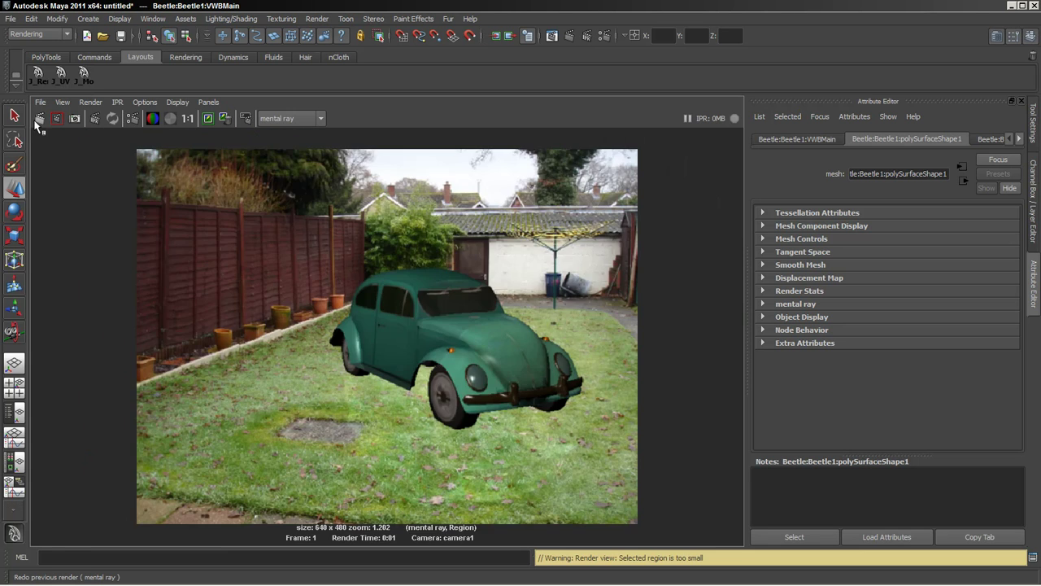
{"action": "left_click", "coordinate": [56, 118]}
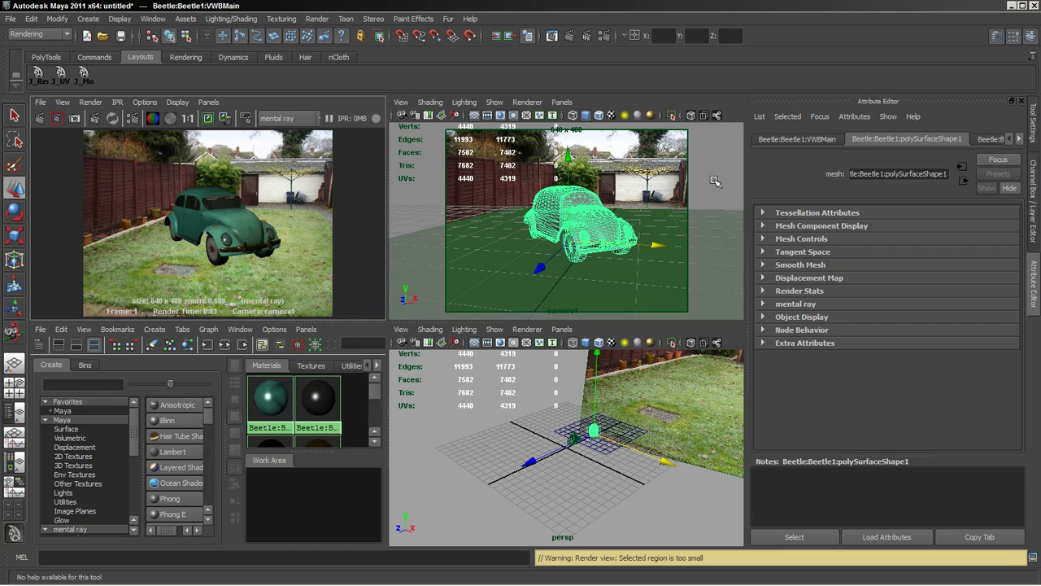
Create a directional light from the Rendering shelf, enlarge its icon and move it into view.
{"action": "left_click", "coordinate": [716, 180]}
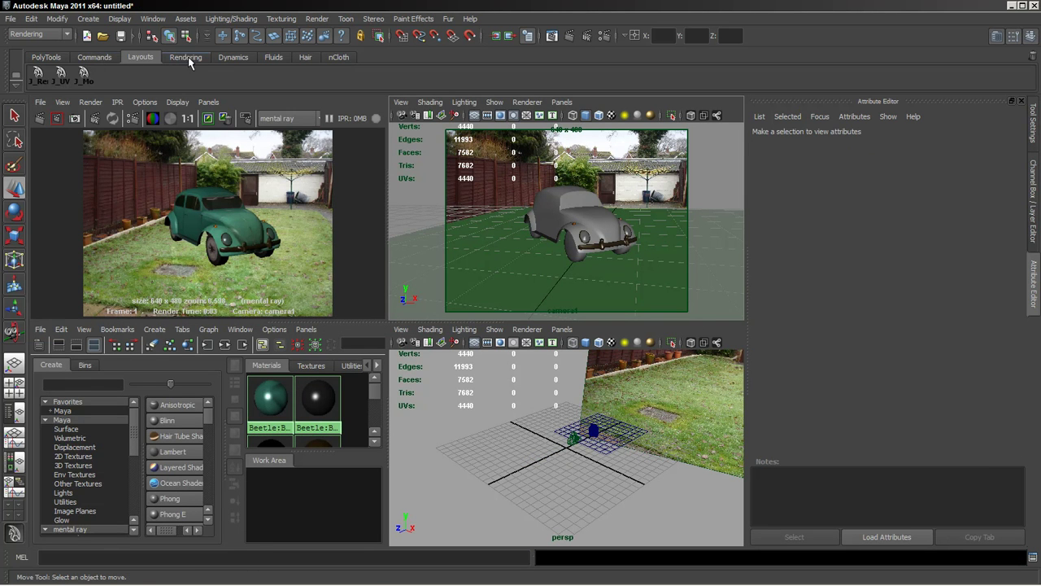
{"action": "left_click", "coordinate": [187, 63]}
{"action": "left_click", "coordinate": [104, 75]}
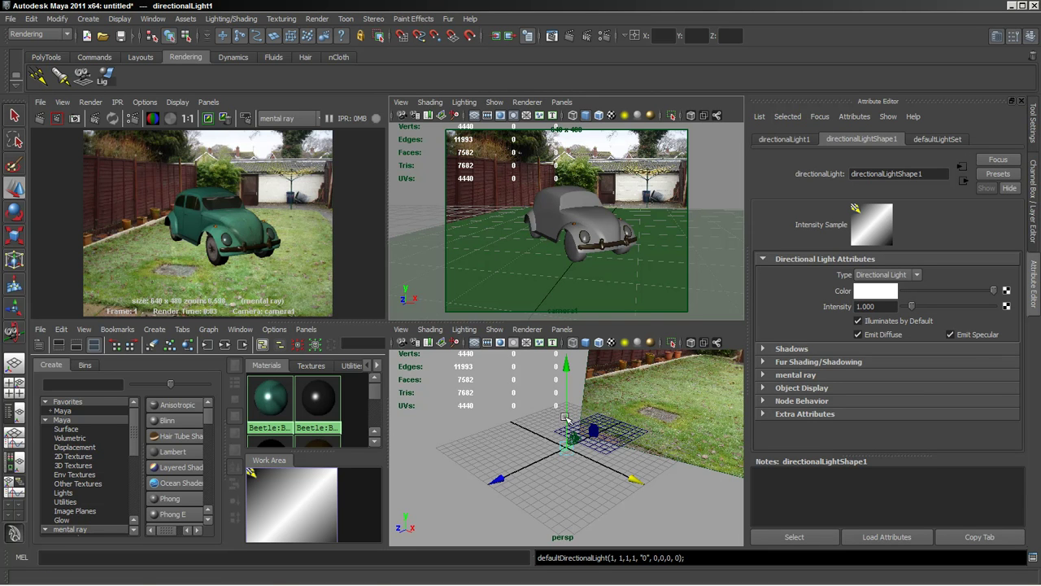
{"action": "key", "text": "r"}
{"action": "left_click_drag", "start_coordinate": [562, 448], "coordinate": [582, 453]}
{"action": "key", "text": "w"}
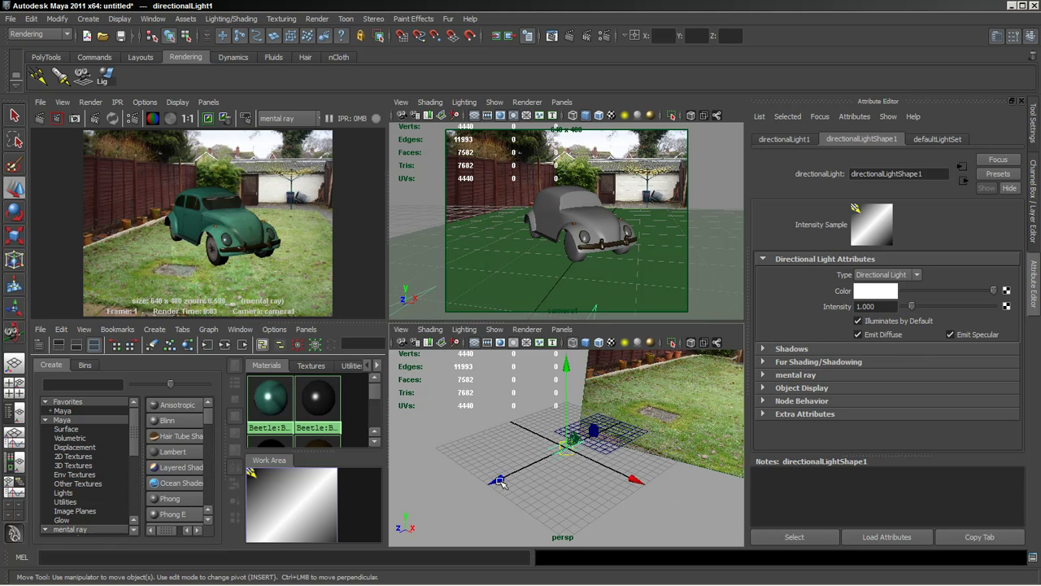
{"action": "left_click_drag", "start_coordinate": [502, 480], "coordinate": [533, 474]}
{"action": "left_click", "coordinate": [533, 474]}
Angle the light down over the car and enable Use Ray Trace Shadows.
{"action": "key", "text": "e"}
{"action": "left_click_drag", "start_coordinate": [566, 368], "coordinate": [526, 172]}
{"action": "left_click_drag", "start_coordinate": [573, 257], "coordinate": [603, 232]}
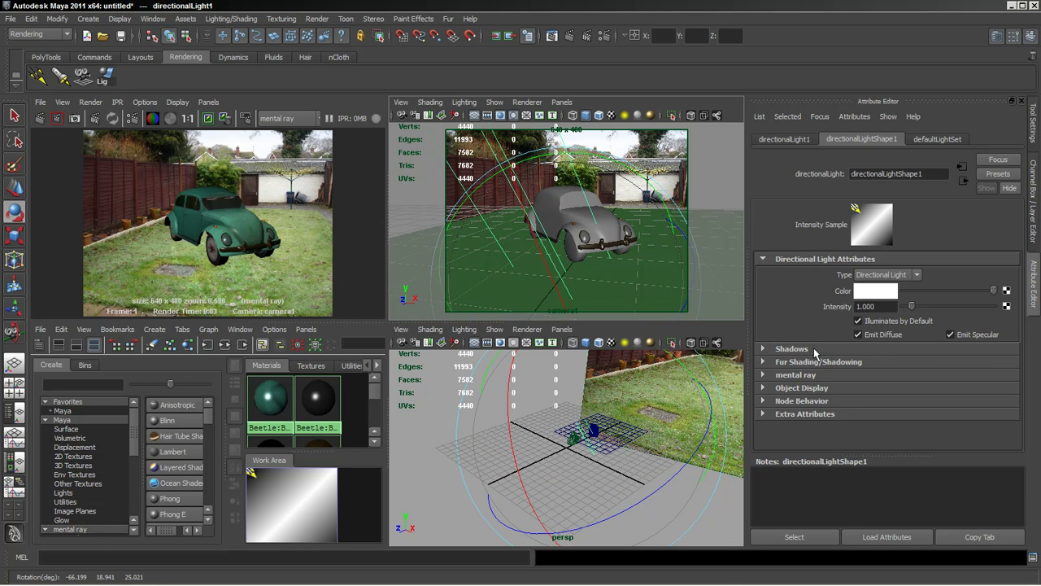
{"action": "left_click", "coordinate": [763, 349]}
{"action": "left_click_drag", "start_coordinate": [1017, 321], "coordinate": [1024, 409]}
{"action": "left_click", "coordinate": [860, 382]}
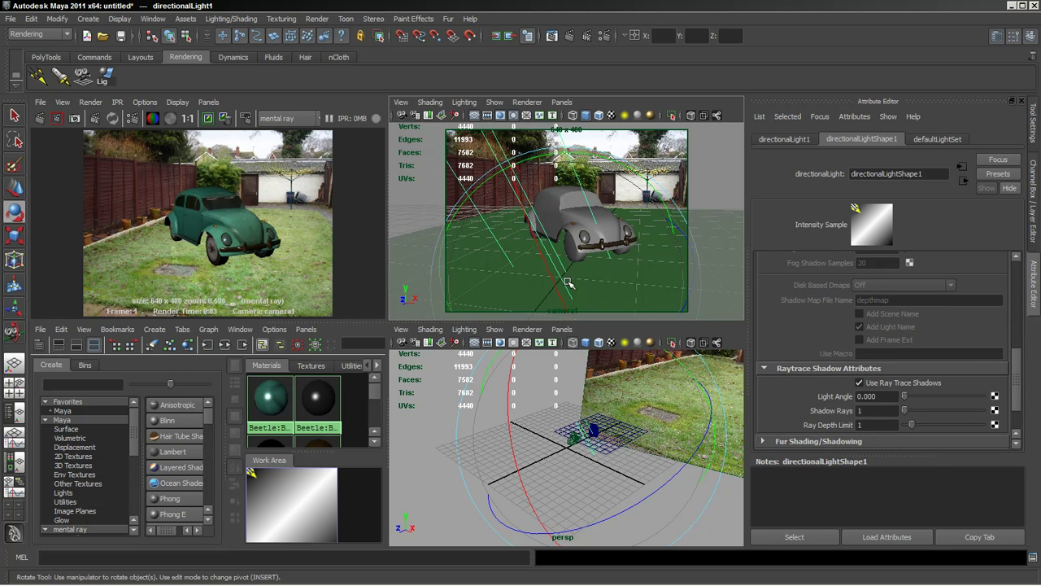
Select the ground plane and graph its useBackground1 material in Hypershade.
{"action": "left_click", "coordinate": [716, 172]}
{"action": "left_click", "coordinate": [716, 226]}
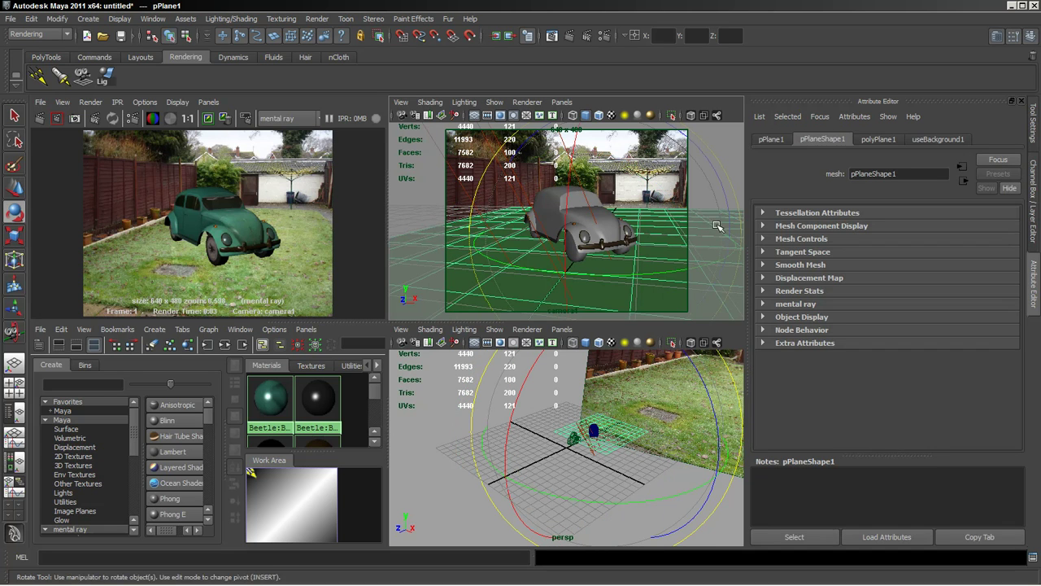
{"action": "left_click", "coordinate": [187, 345]}
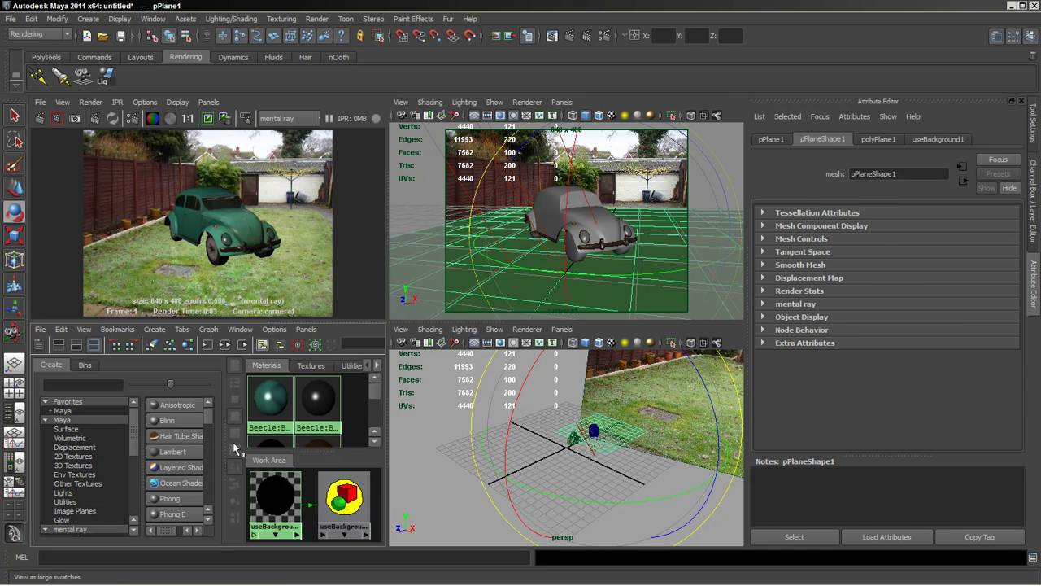
{"action": "left_click", "coordinate": [275, 497]}
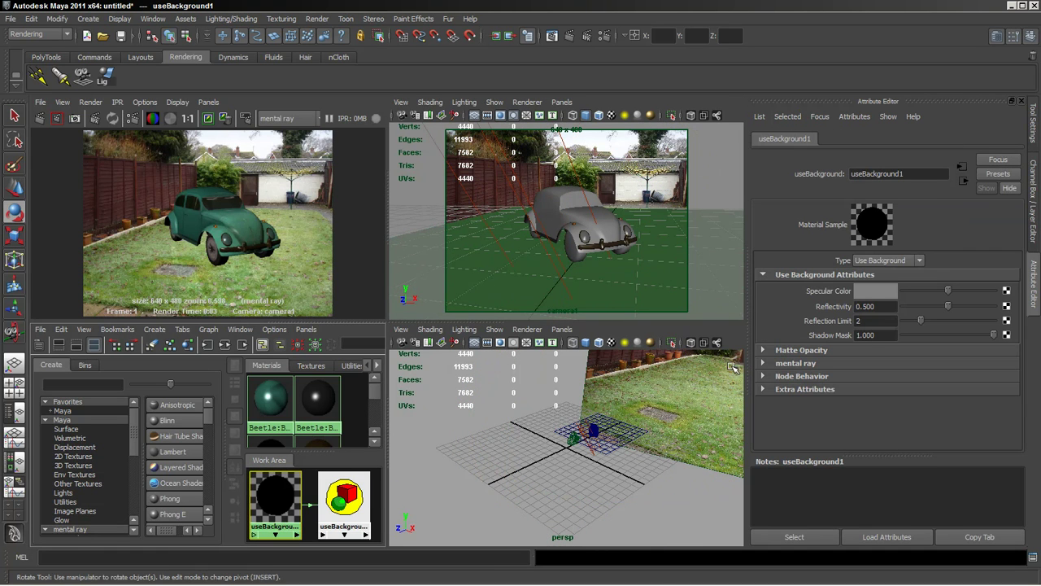
Set the ground's Reflectivity to 0, re-render, and view the alpha channel.
{"action": "left_click", "coordinate": [43, 119]}
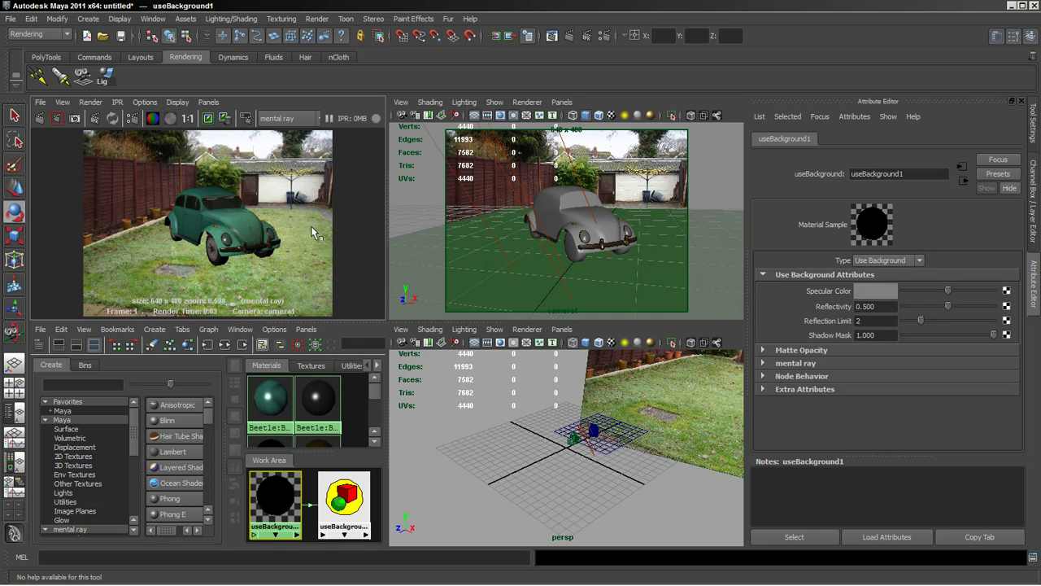
{"action": "key", "text": "space"}
{"action": "left_click", "coordinate": [39, 120]}
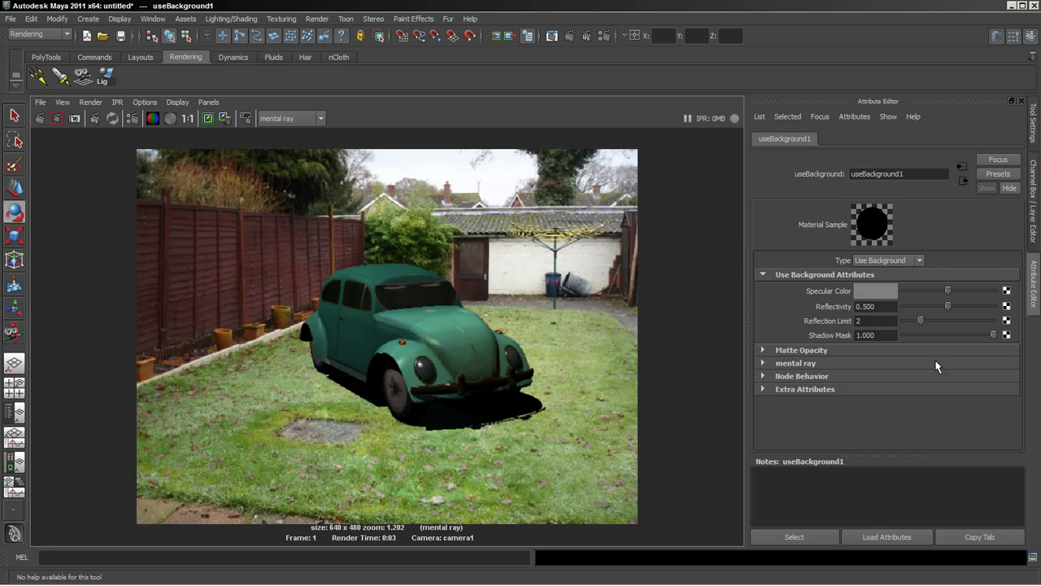
{"action": "left_click_drag", "start_coordinate": [949, 309], "coordinate": [903, 323]}
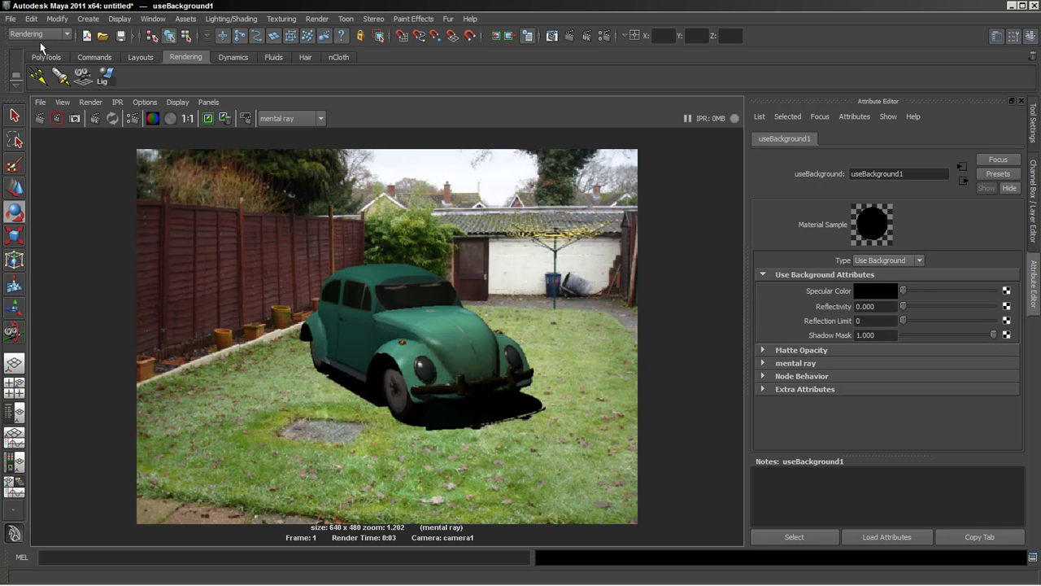
{"action": "left_click", "coordinate": [56, 118]}
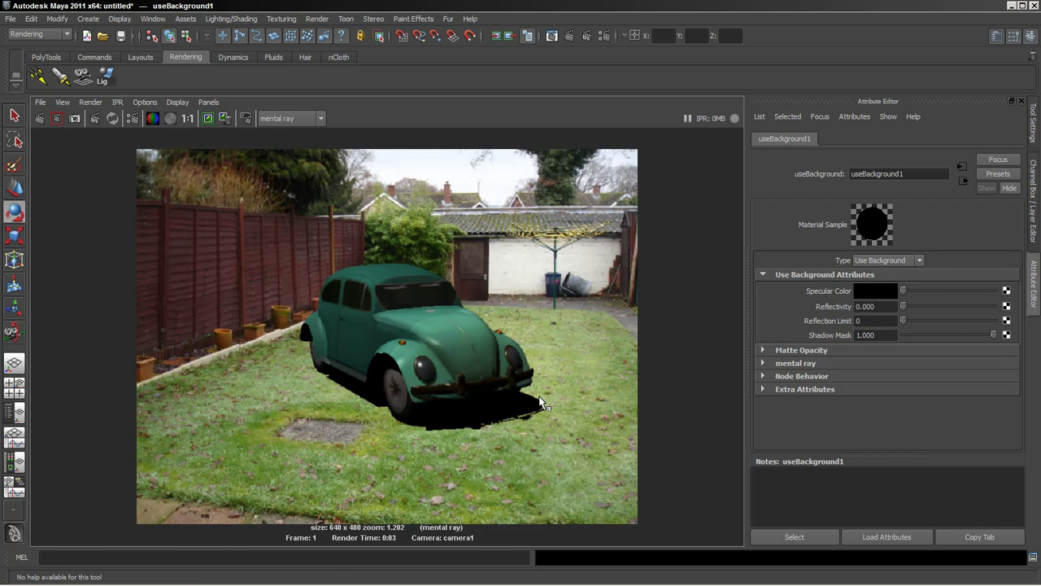
{"action": "left_click", "coordinate": [170, 119]}
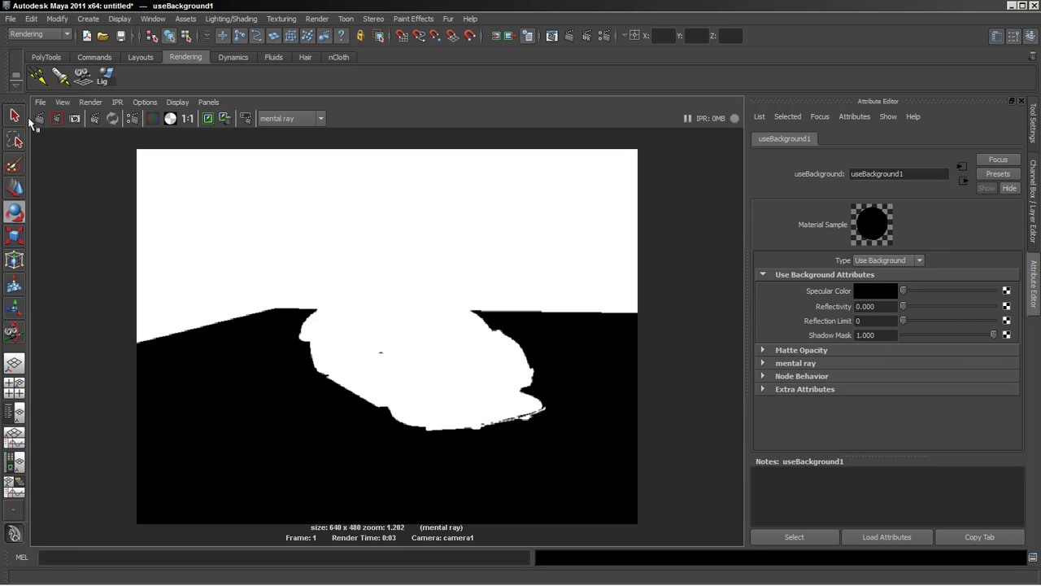
Lower useBackground1's Shadow Mask to 0.518, re-render, and check the alpha before returning to RGB.
{"action": "left_click", "coordinate": [153, 117]}
{"action": "left_click_drag", "start_coordinate": [992, 336], "coordinate": [950, 337]}
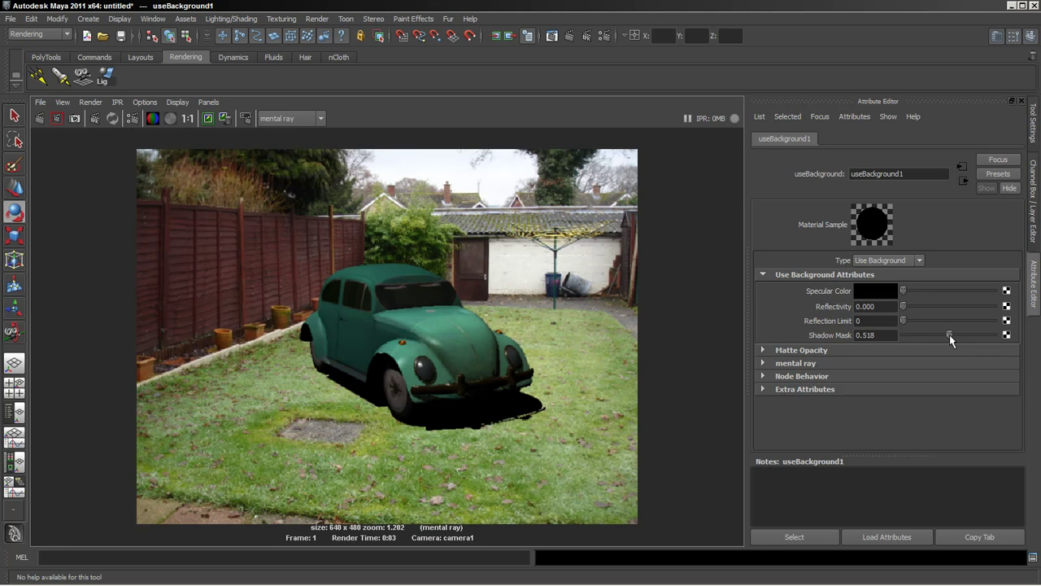
{"action": "left_click", "coordinate": [40, 118]}
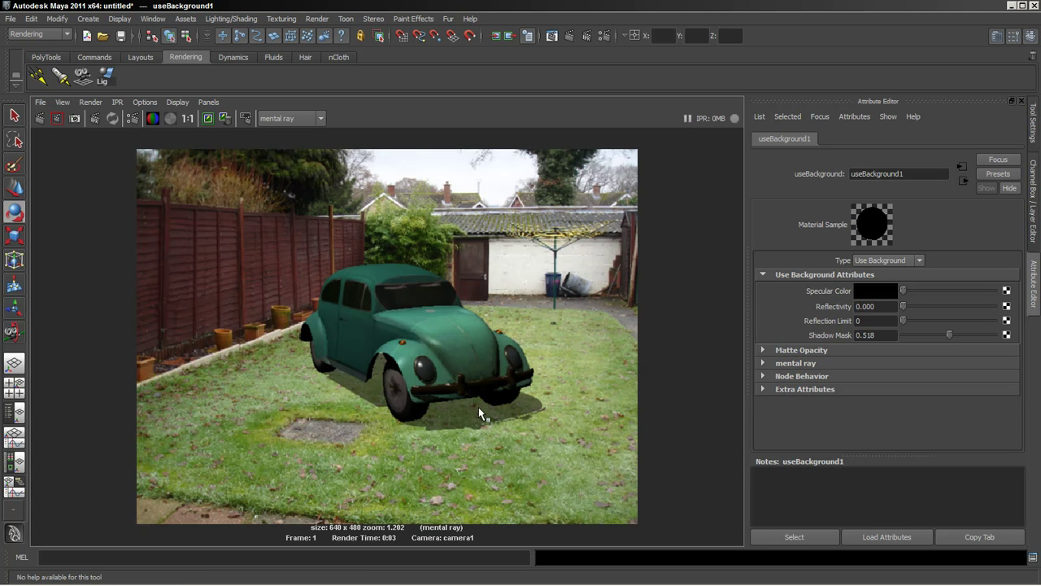
{"action": "left_click", "coordinate": [170, 118]}
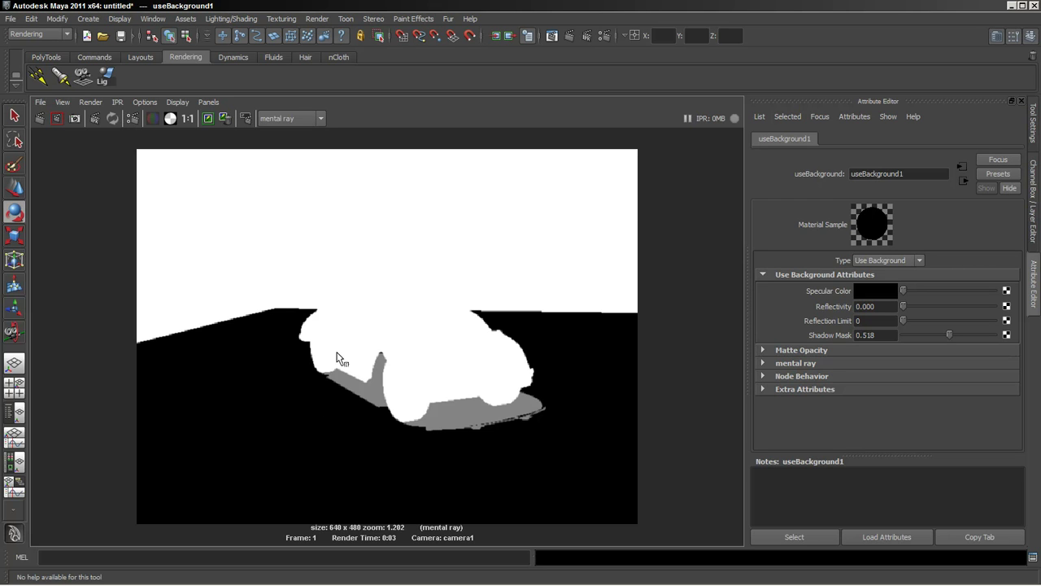
{"action": "left_click", "coordinate": [94, 268]}
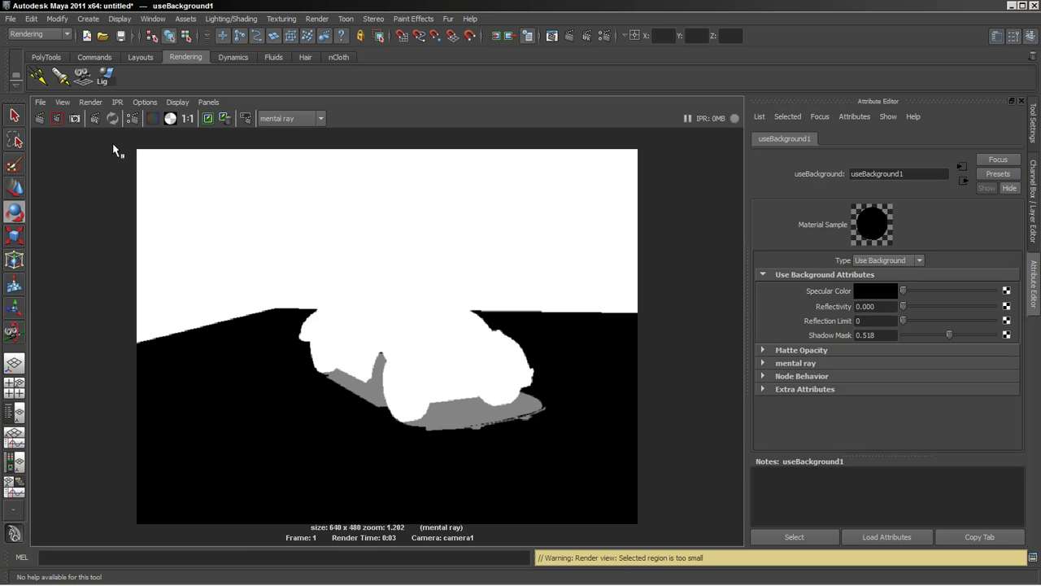
{"action": "left_click", "coordinate": [152, 118]}
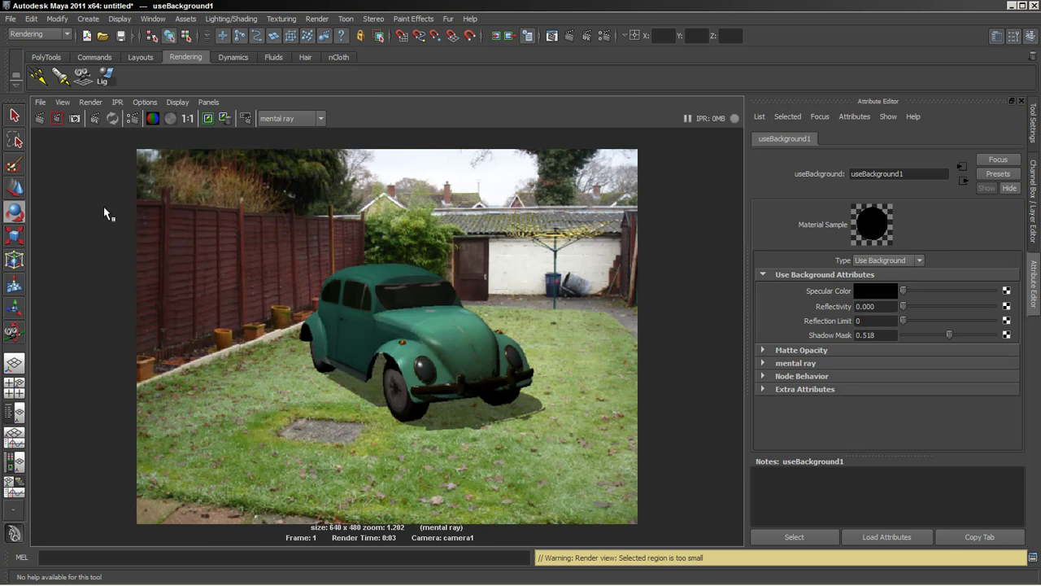
Leave the maximized Render View to get the four-pane workspace back.
{"action": "key", "text": "space"}
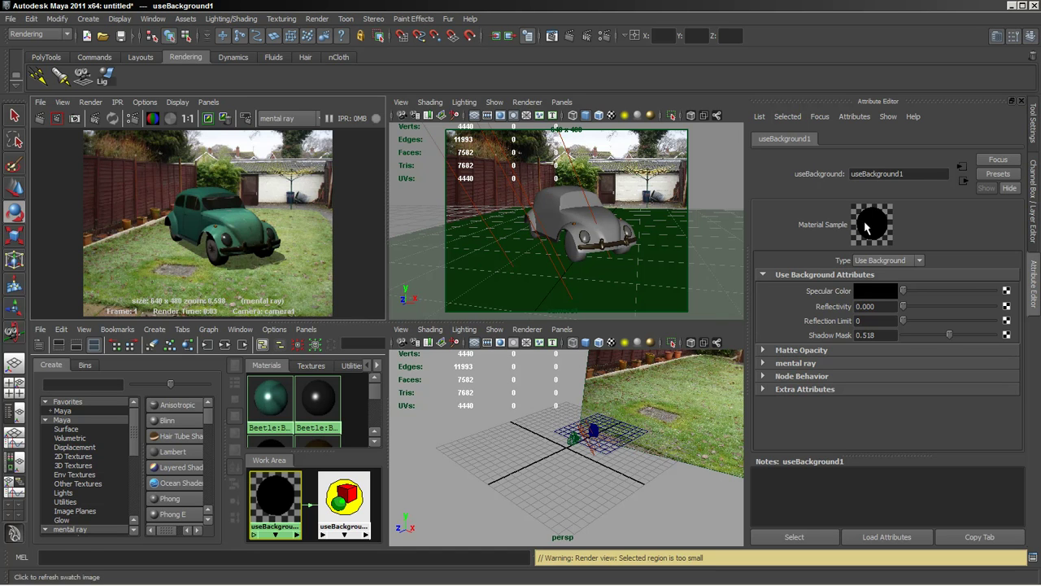
Lower Shadow Mask to 0.468 and browse Hypershade to the camera and image plane nodes.
{"action": "mouse_move", "coordinate": [951, 340]}
{"action": "left_mouse_down"}
{"action": "mouse_move", "coordinate": [910, 344]}
{"action": "mouse_move", "coordinate": [946, 346]}
{"action": "left_mouse_up"}
{"action": "left_click", "coordinate": [703, 157]}
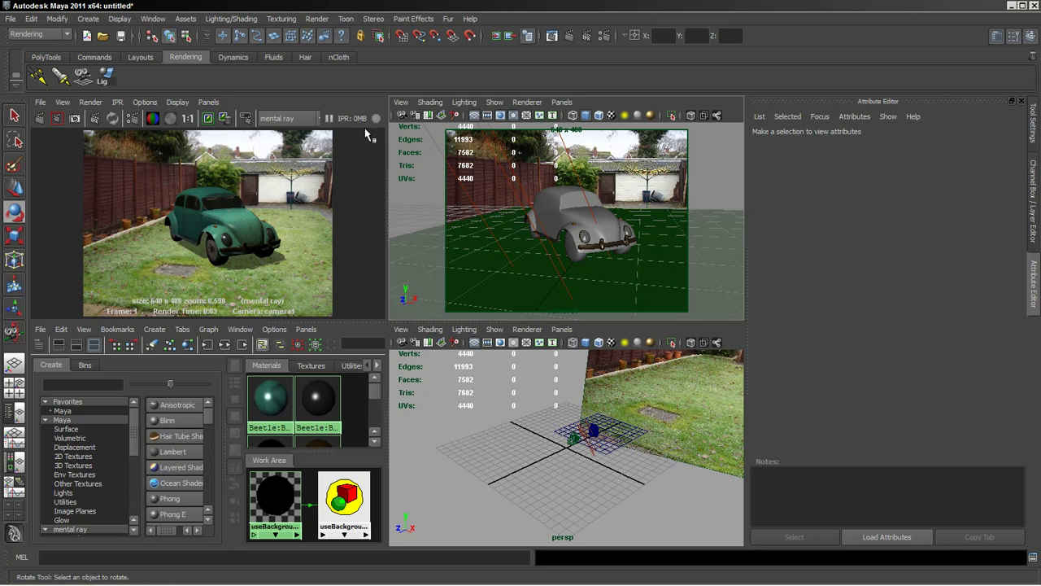
{"action": "left_click", "coordinate": [377, 367]}
{"action": "left_click", "coordinate": [377, 367]}
{"action": "left_click", "coordinate": [377, 366]}
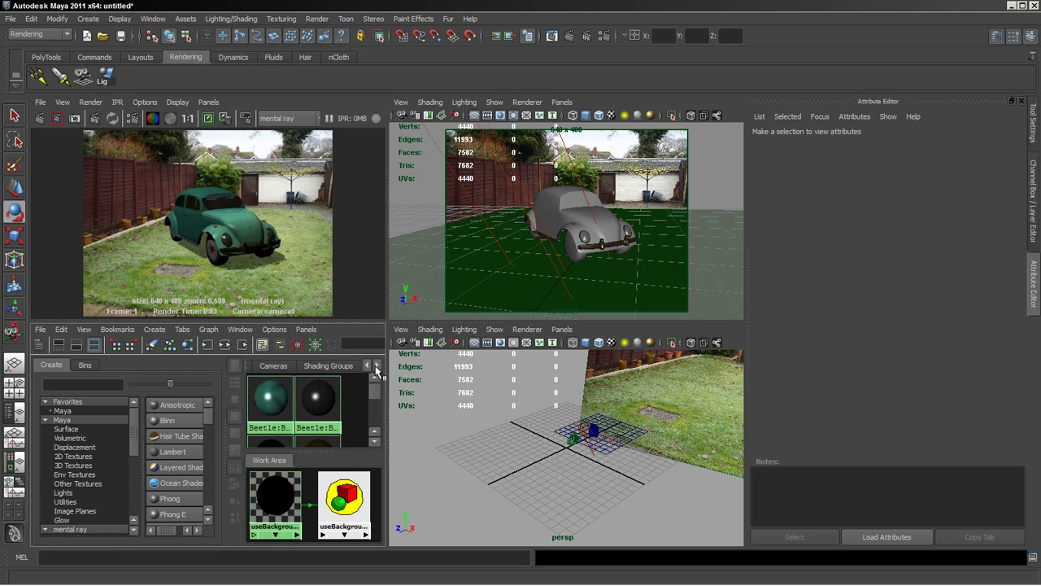
{"action": "left_click", "coordinate": [274, 365]}
Set imagePlane1's Display Mode to None and re-render the Beetle against black.
{"action": "left_click", "coordinate": [274, 424]}
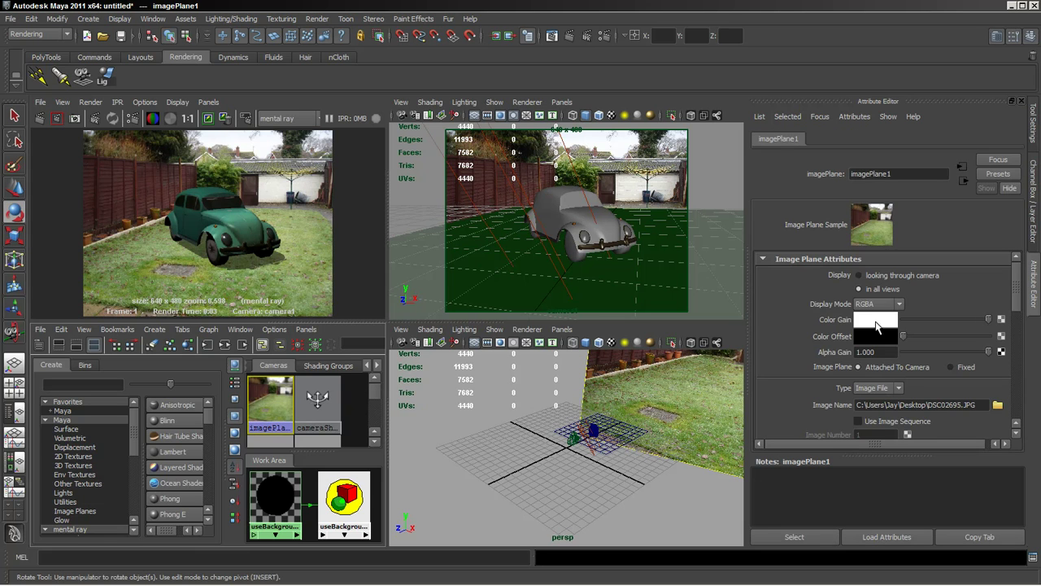
{"action": "left_click", "coordinate": [882, 306]}
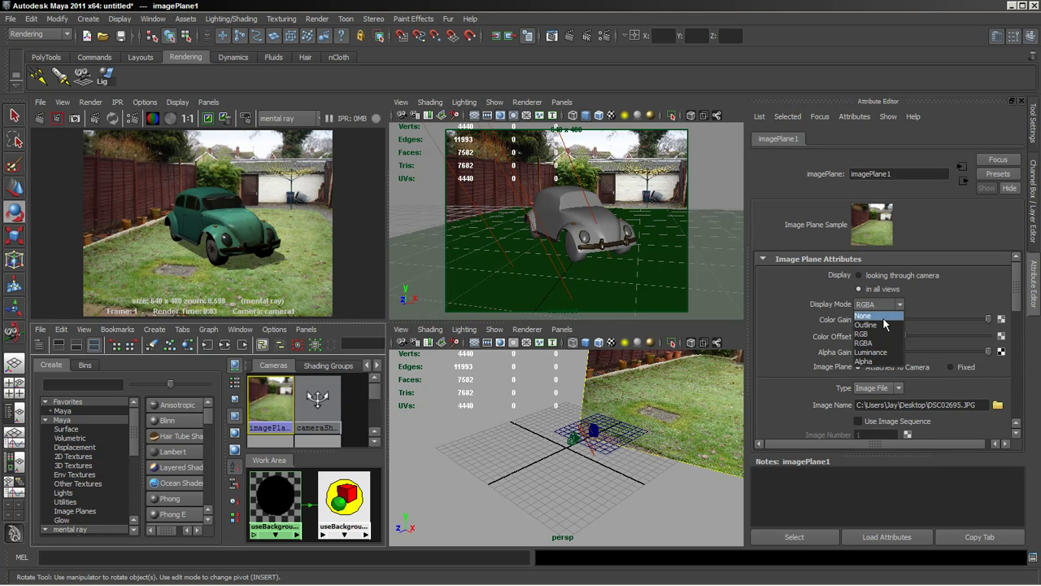
{"action": "left_click", "coordinate": [887, 317]}
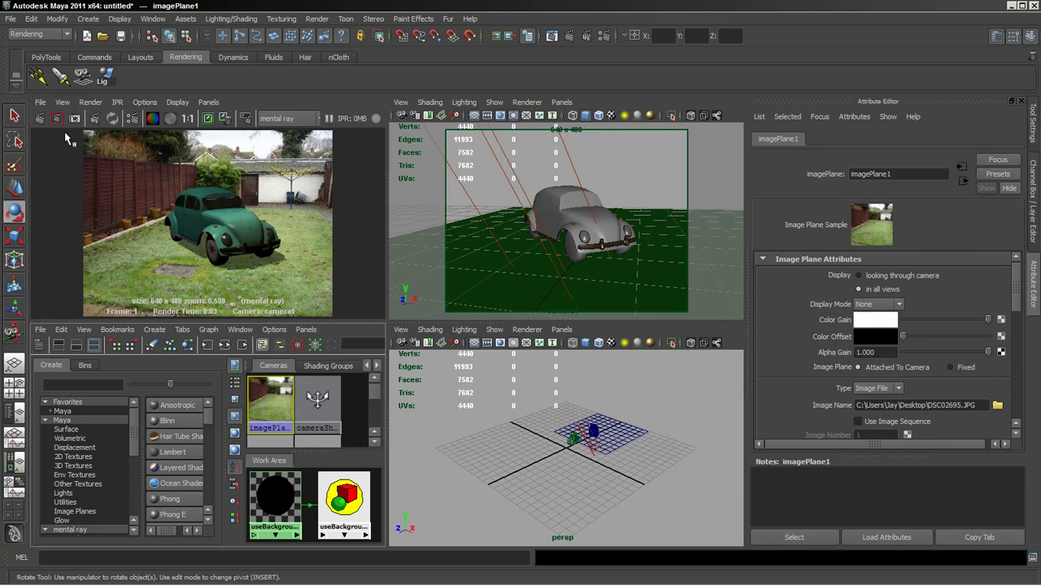
{"action": "left_click", "coordinate": [40, 118]}
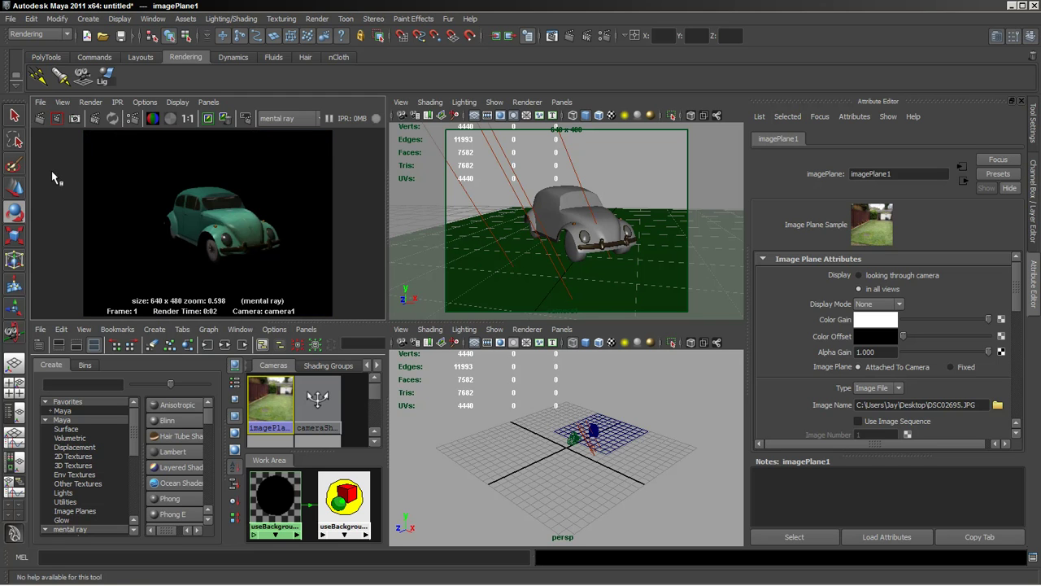
Uncheck the Beetle's Primary Visibility and re-render in alpha for a shadow-only pass.
{"action": "left_click", "coordinate": [171, 120]}
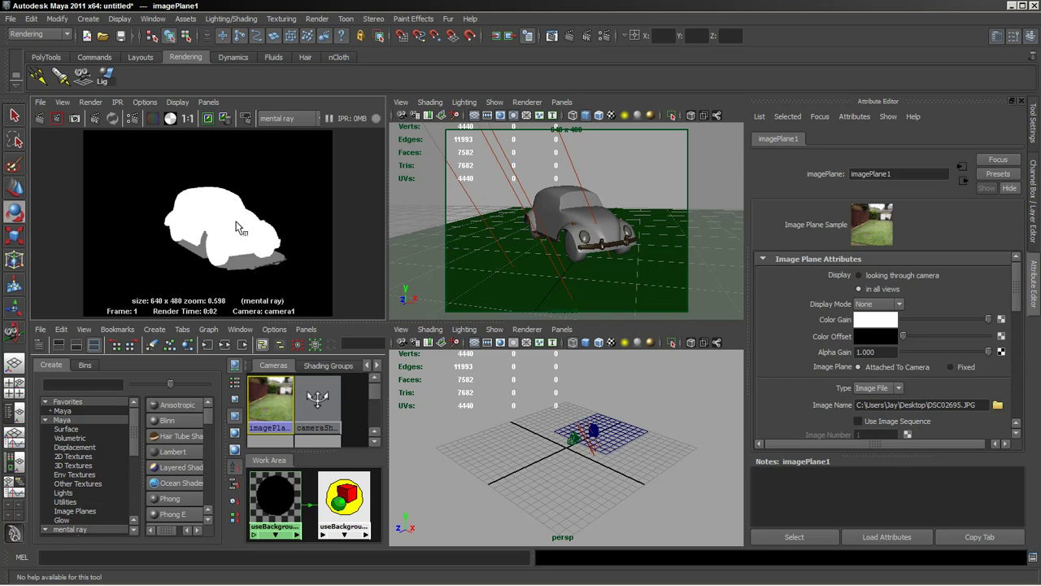
{"action": "left_click", "coordinate": [557, 204]}
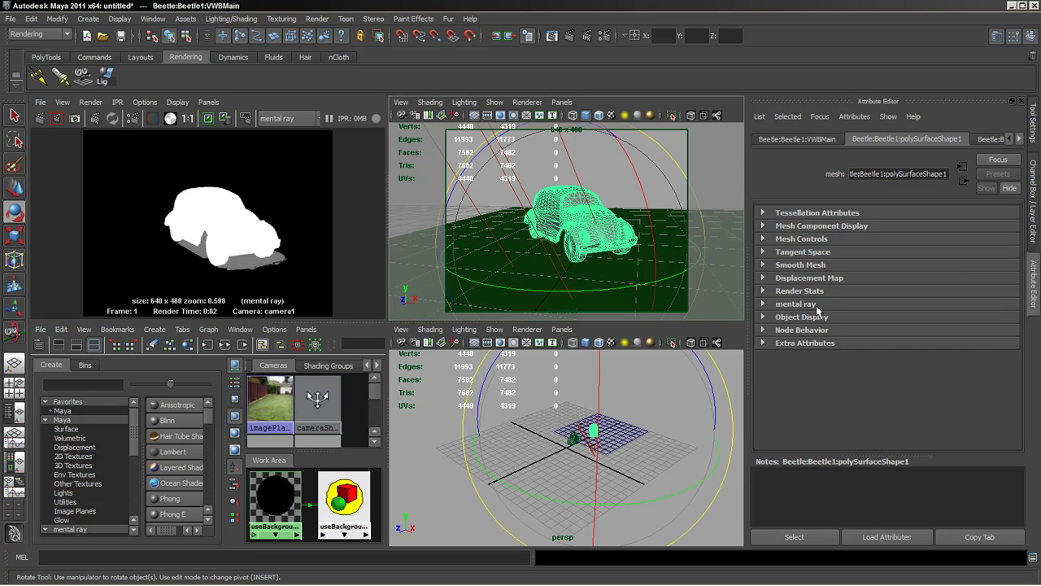
{"action": "left_click", "coordinate": [763, 291]}
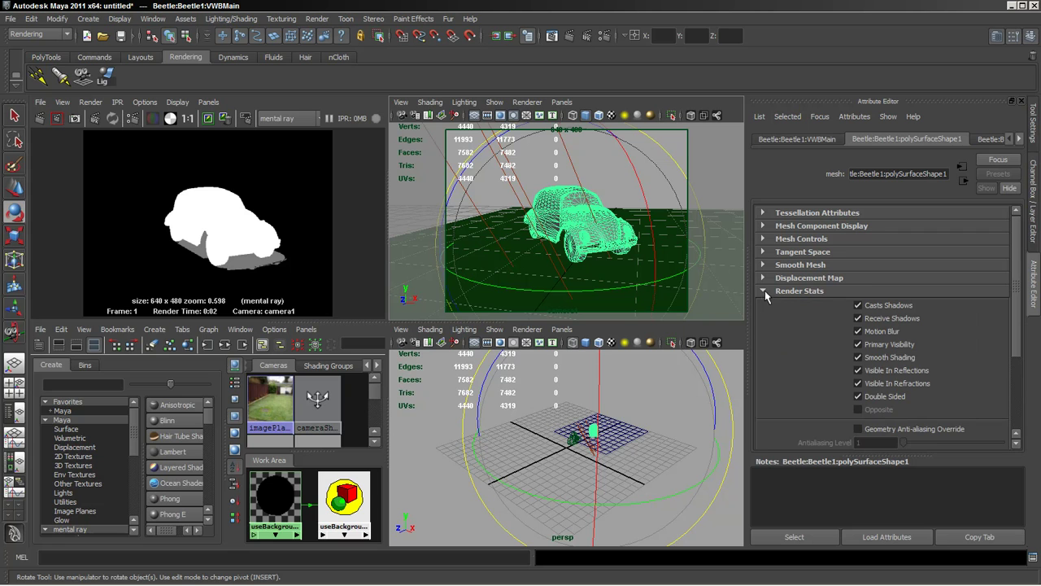
{"action": "left_click", "coordinate": [858, 345]}
{"action": "left_click", "coordinate": [712, 174]}
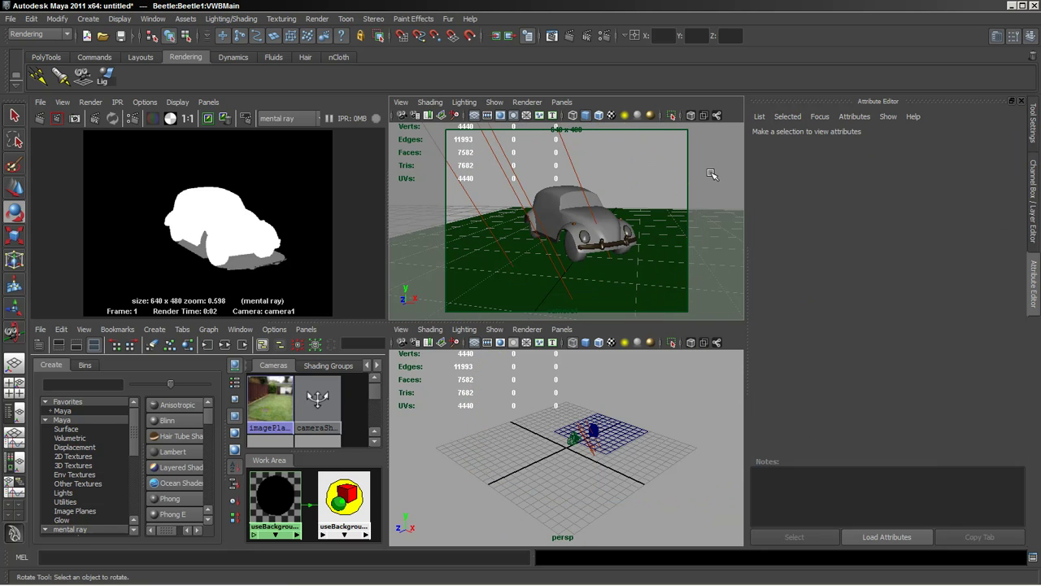
{"action": "left_click", "coordinate": [40, 118]}
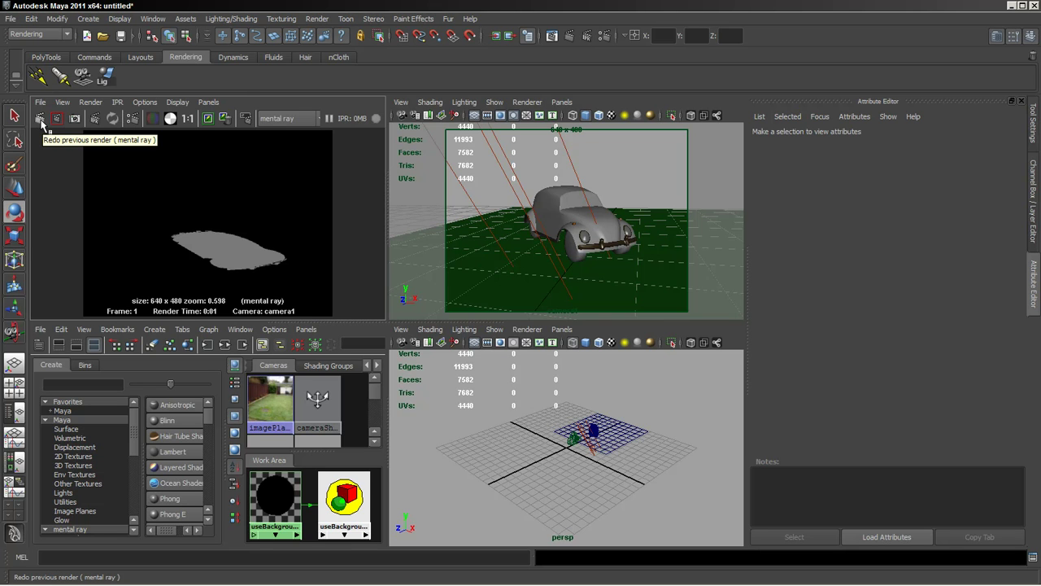
Give directionalLight1 a Light Angle of 12 and 15 Shadow Rays.
{"action": "left_click", "coordinate": [666, 236]}
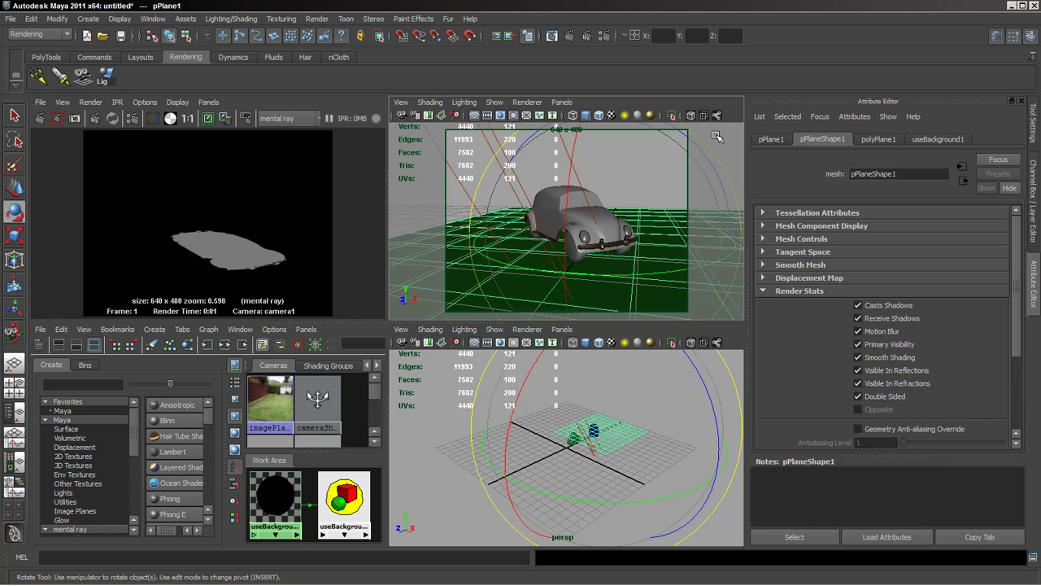
{"action": "left_click", "coordinate": [696, 152]}
{"action": "left_click", "coordinate": [563, 154]}
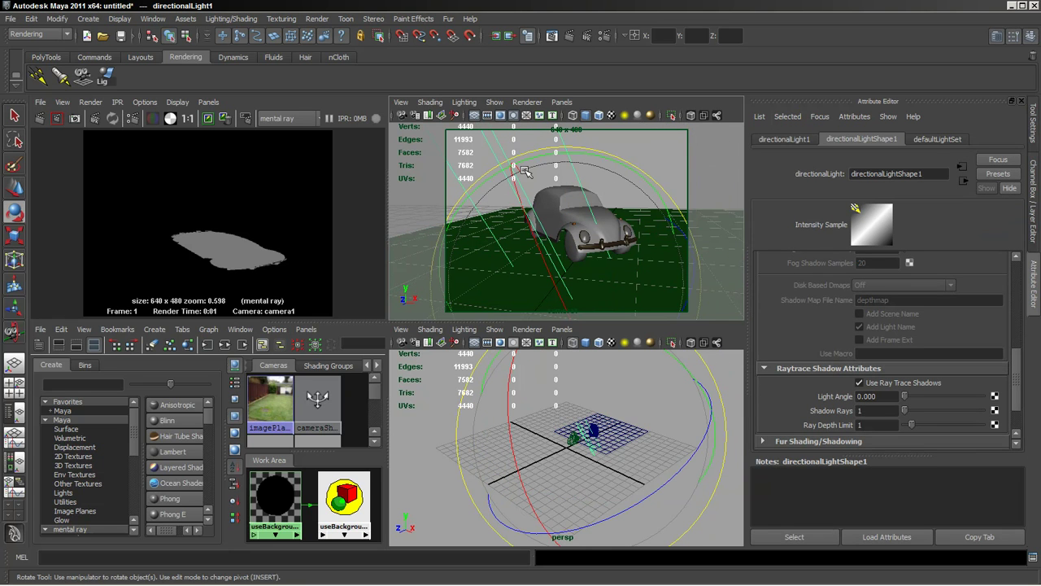
{"action": "left_click_drag", "start_coordinate": [1018, 378], "coordinate": [1017, 394]}
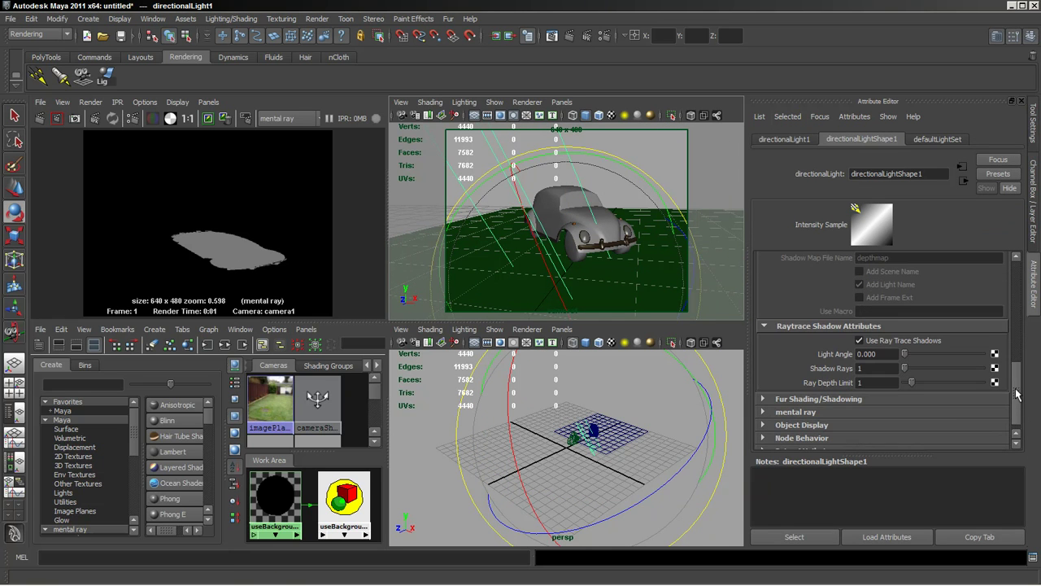
{"action": "left_click", "coordinate": [876, 355]}
{"action": "type", "text": "12"}
{"action": "key", "text": "Tab"}
{"action": "type", "text": "15"}
{"action": "key", "text": "Return"}
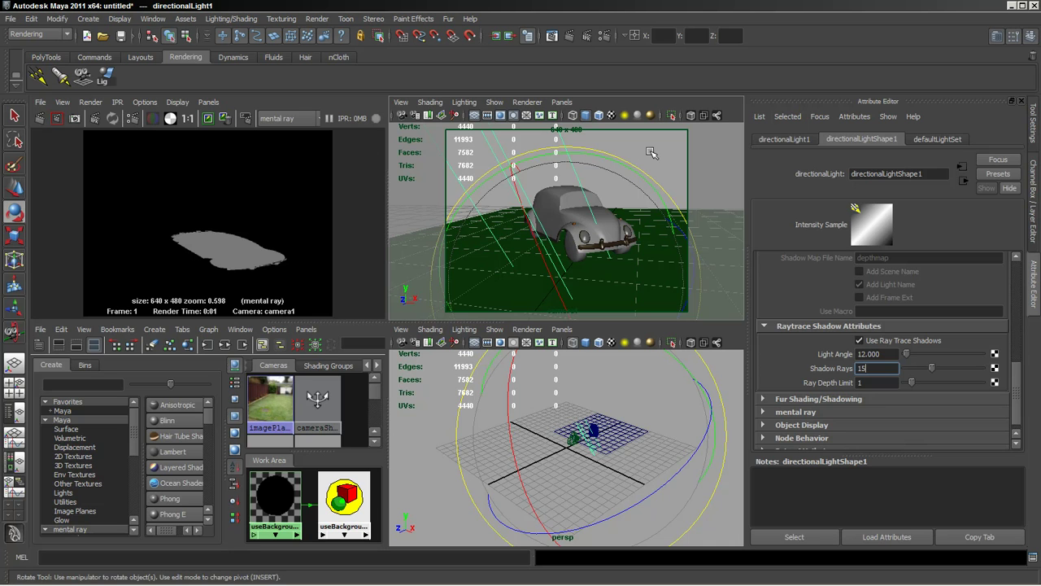
Set imagePlane1's Display Mode back to RGBA to show the garden photo.
{"action": "left_click", "coordinate": [471, 370]}
{"action": "left_click", "coordinate": [270, 403]}
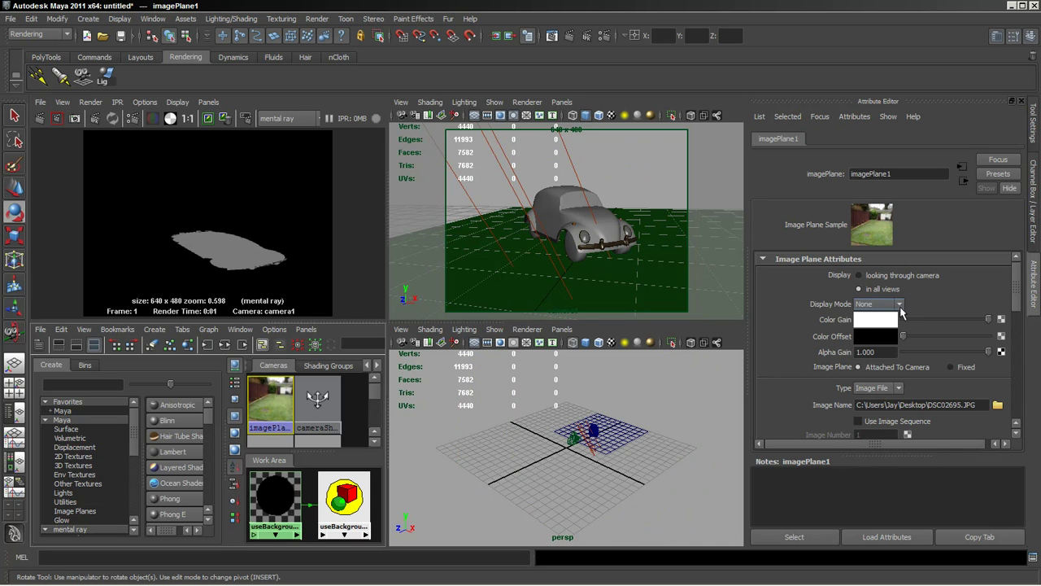
{"action": "left_click", "coordinate": [900, 305]}
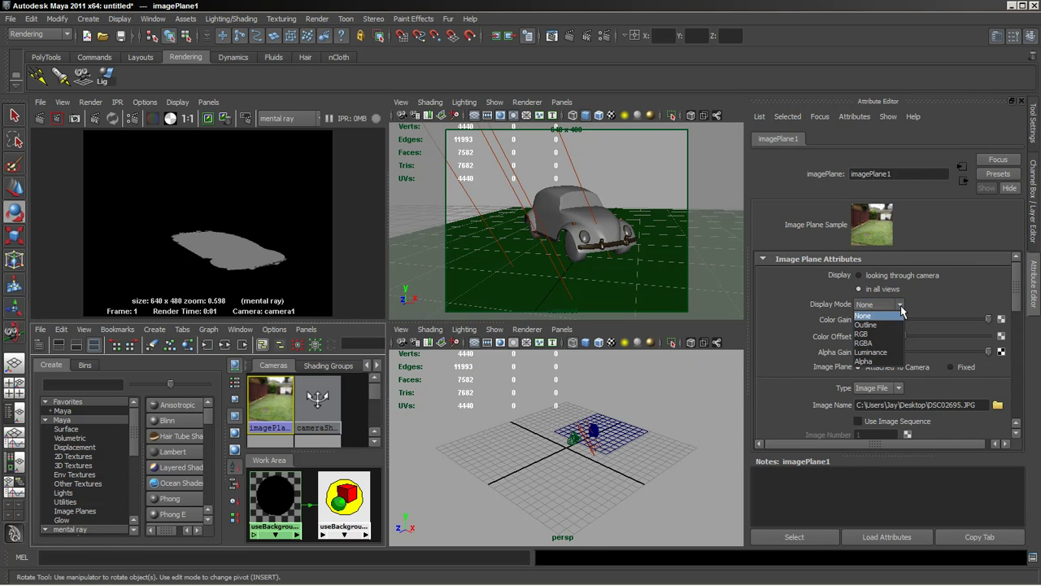
{"action": "left_click", "coordinate": [877, 343]}
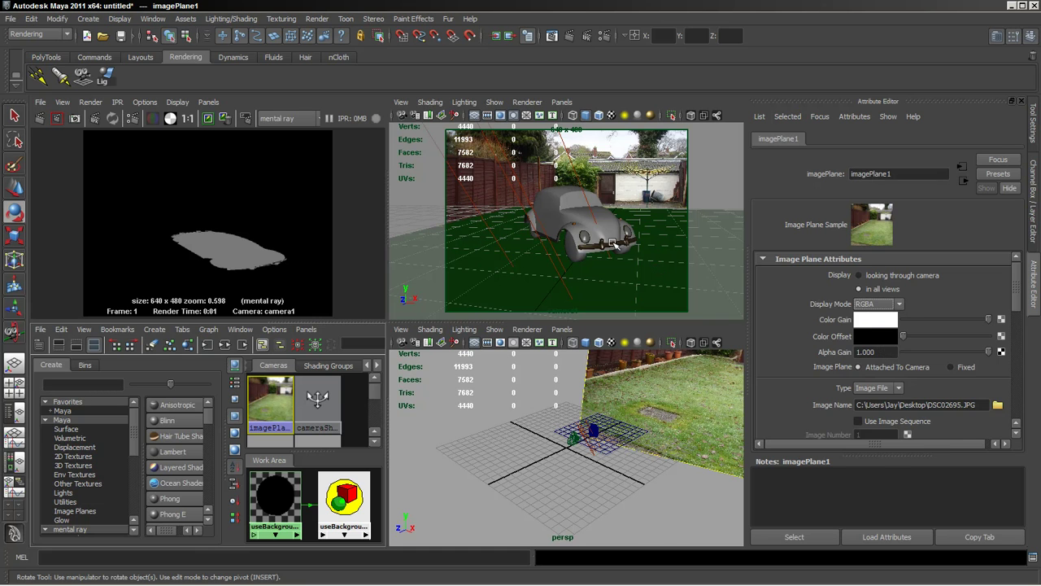
Re-enable the Beetle's Primary Visibility and re-render the composite in RGB.
{"action": "left_click", "coordinate": [615, 239]}
{"action": "left_click", "coordinate": [858, 344]}
{"action": "left_click", "coordinate": [150, 121]}
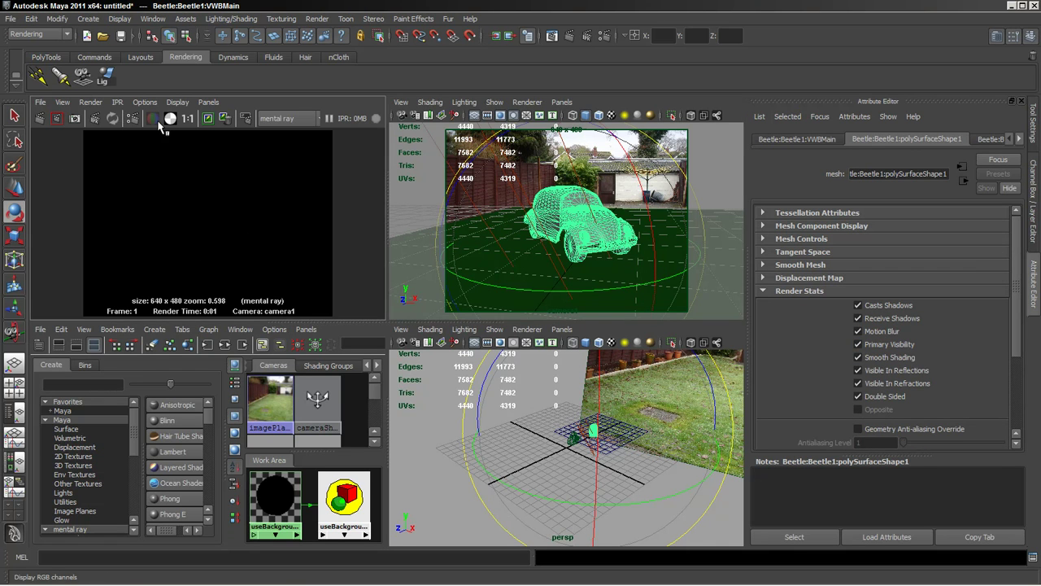
{"action": "left_click", "coordinate": [39, 118]}
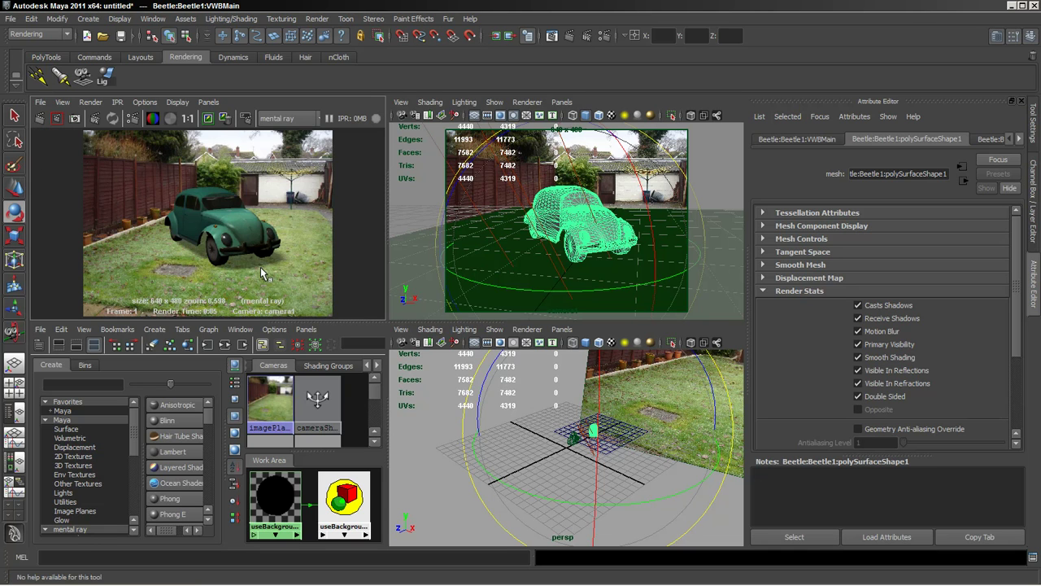
Inspect the enlarged render, then raise useBackground1's Shadow Mask to 0.748 and re-render.
{"action": "left_click", "coordinate": [358, 216]}
{"action": "key", "text": "space"}
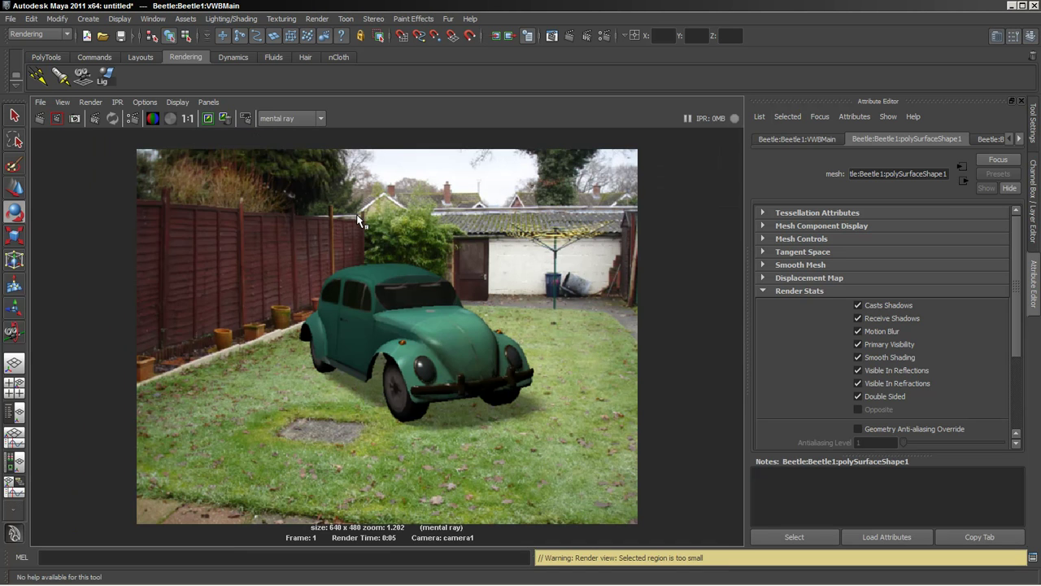
{"action": "scroll", "coordinate": [268, 228], "scroll_direction": "up", "scroll_amount": 3}
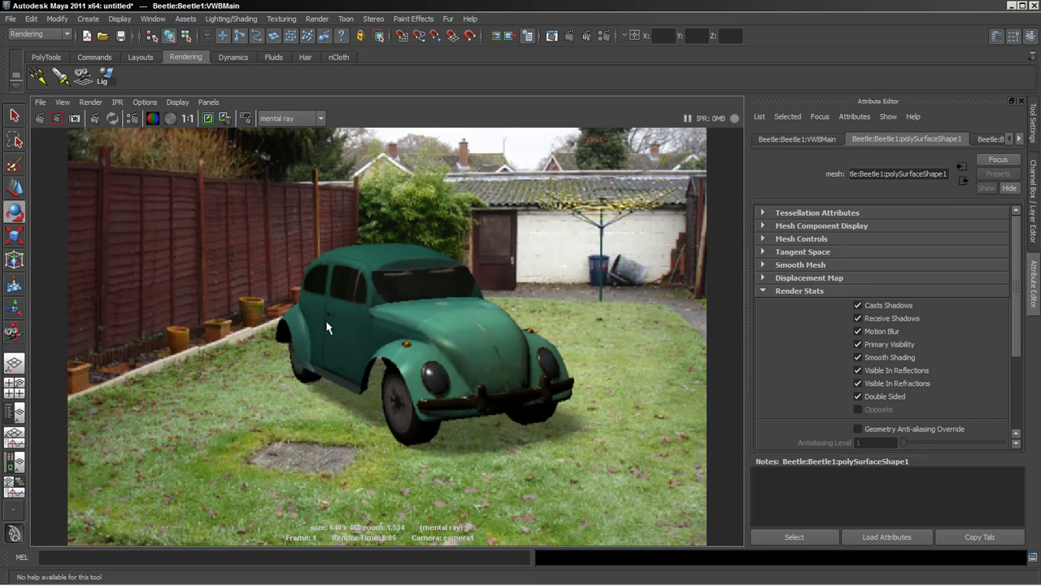
{"action": "key", "text": "space"}
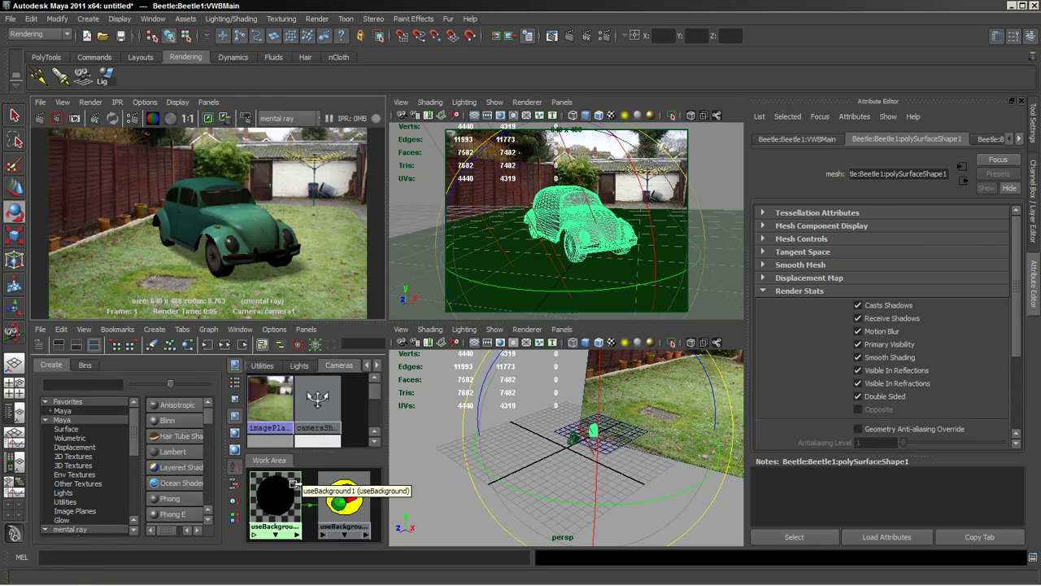
{"action": "left_click", "coordinate": [275, 501]}
{"action": "left_click_drag", "start_coordinate": [940, 335], "coordinate": [971, 342]}
{"action": "left_click", "coordinate": [56, 118]}
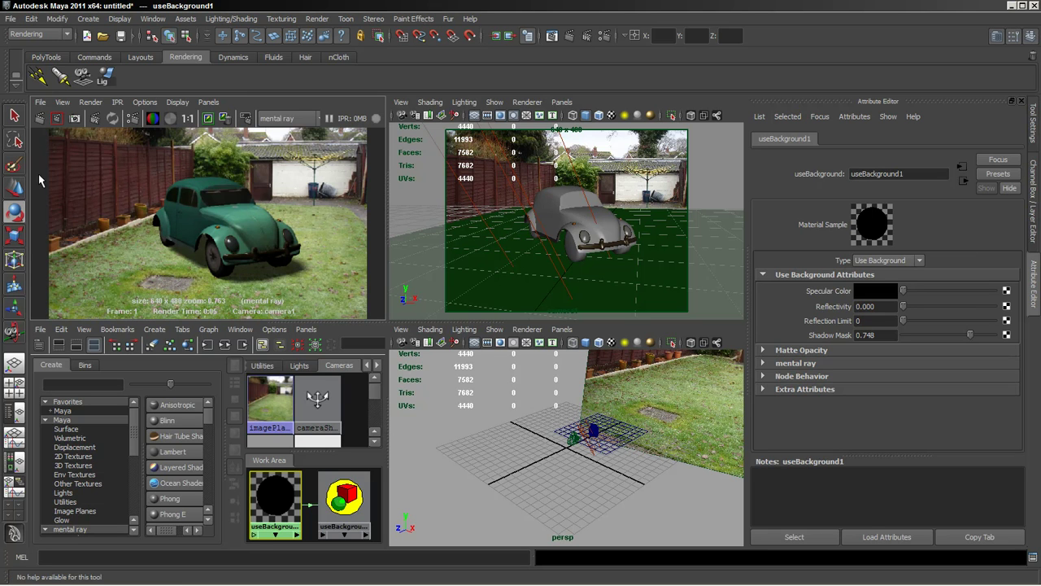
View the render's alpha channel, then select and deselect the Beetle car.
{"action": "left_click", "coordinate": [170, 118]}
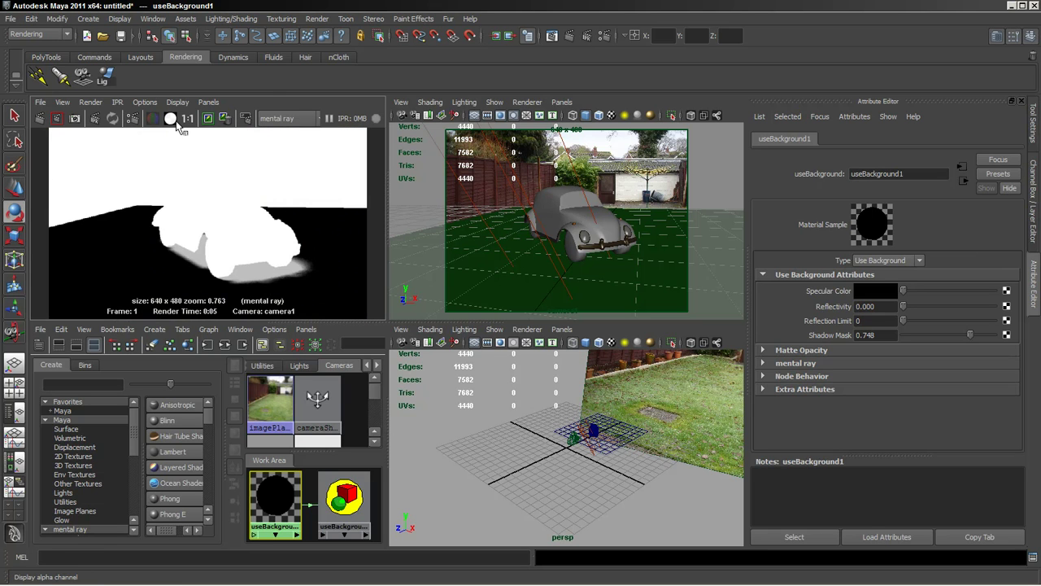
{"action": "left_click", "coordinate": [612, 224]}
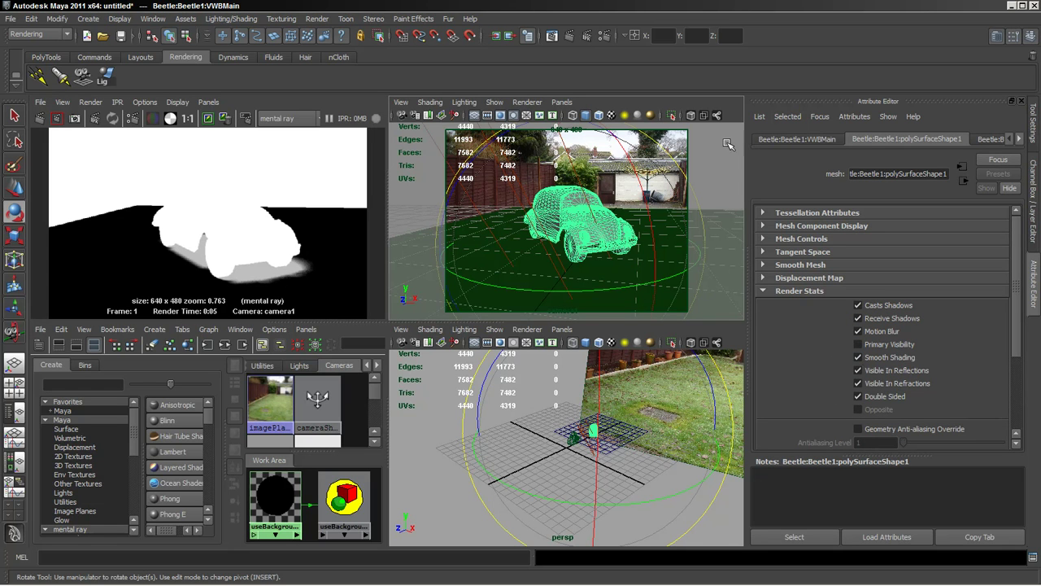
{"action": "left_click", "coordinate": [679, 150]}
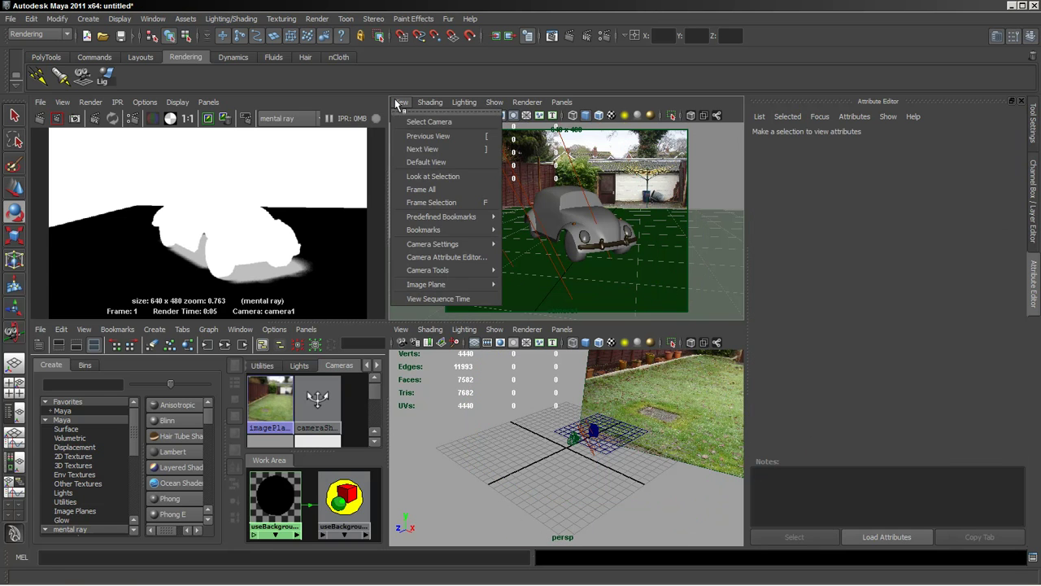
Set the camera's imagePlane1 Display Mode to None and re-render the shadow-only pass.
{"action": "left_click", "coordinate": [411, 122]}
{"action": "left_click", "coordinate": [881, 138]}
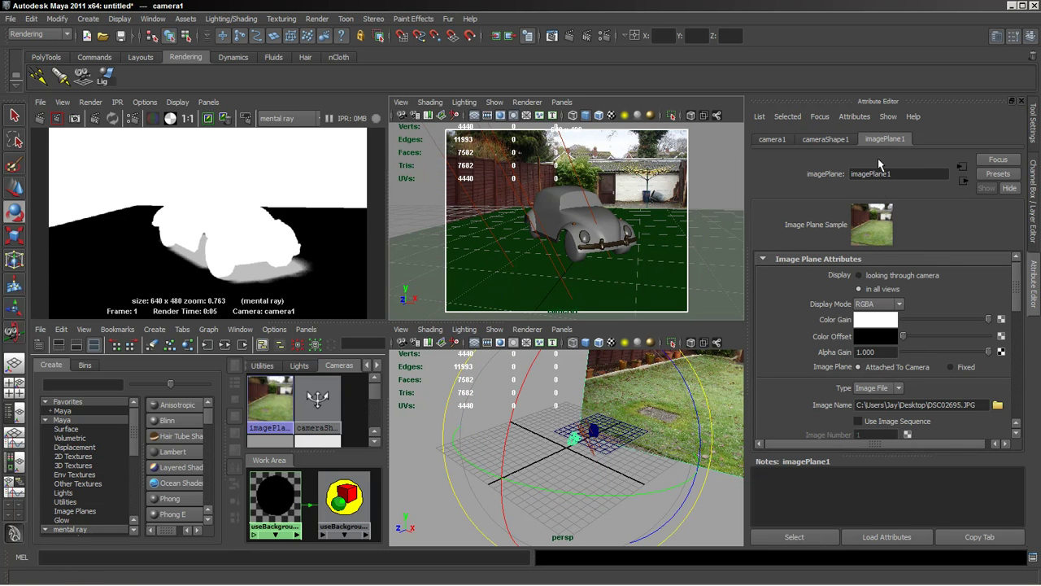
{"action": "left_click", "coordinate": [877, 304]}
{"action": "left_click", "coordinate": [874, 306]}
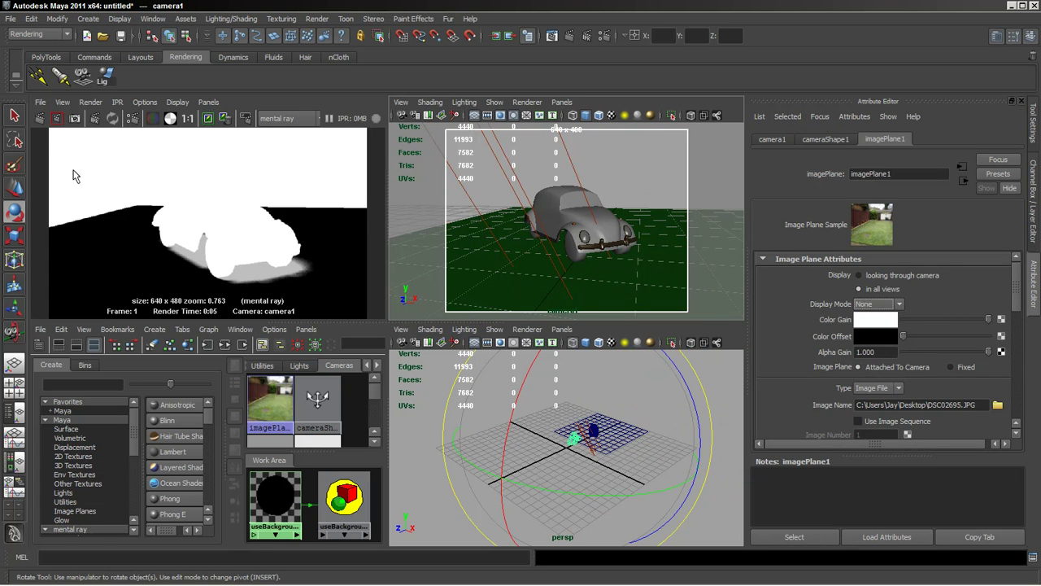
{"action": "left_click", "coordinate": [39, 119]}
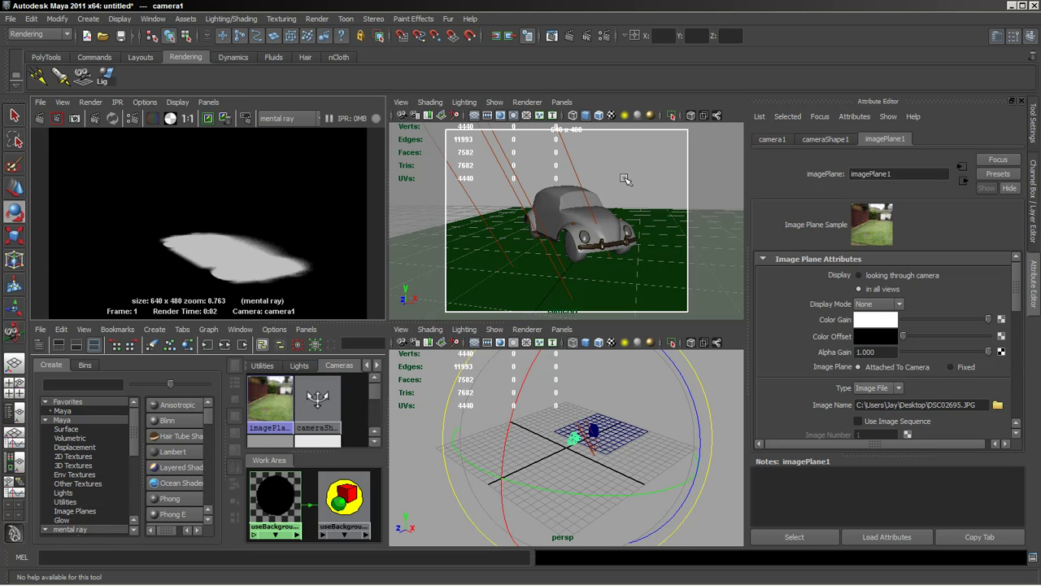
{"action": "left_click", "coordinate": [706, 150]}
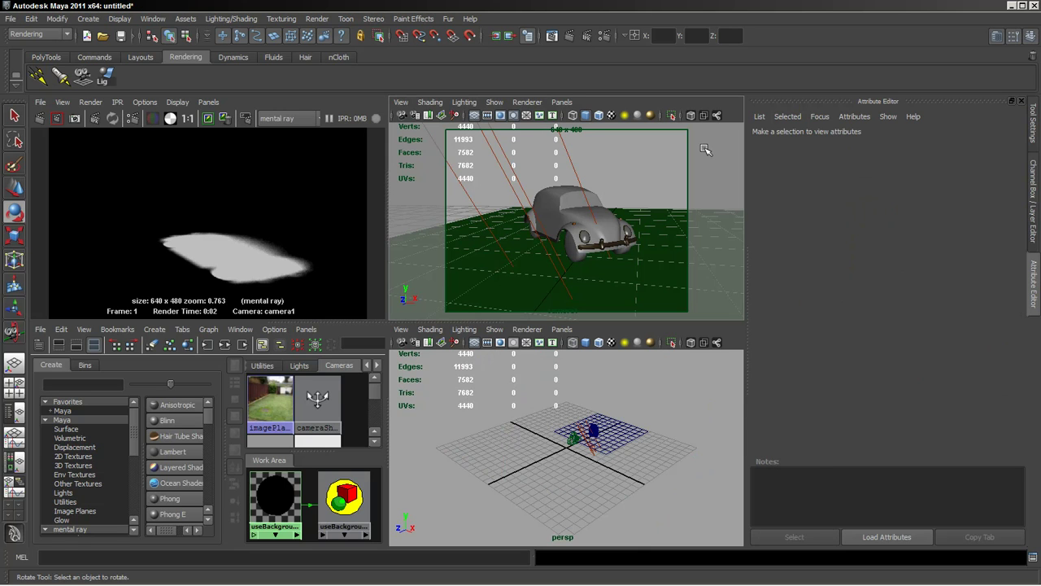